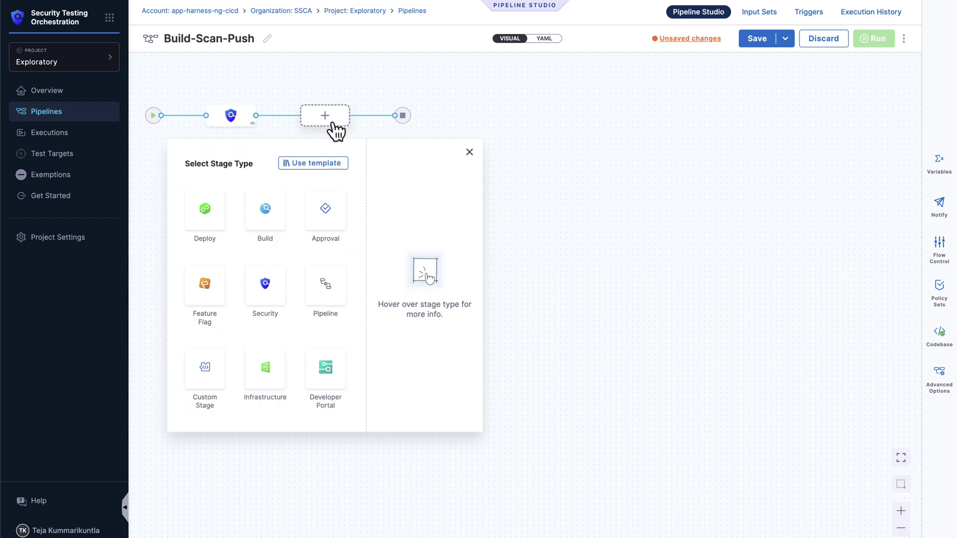
- Dismiss the stage type selection and open the overview settings of the Security test stage
mouse_move(272, 295)
mouse_move(279, 235)
click(257, 120)
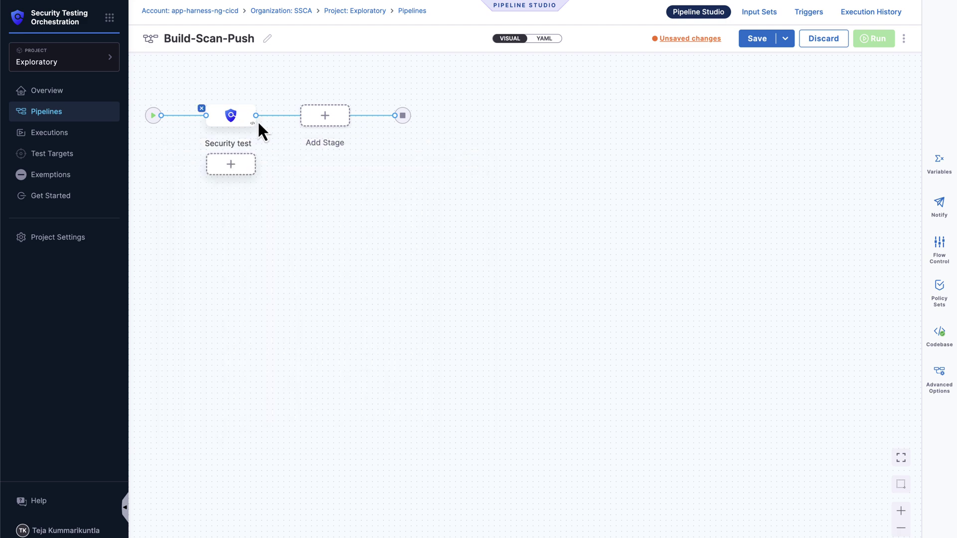
click(256, 122)
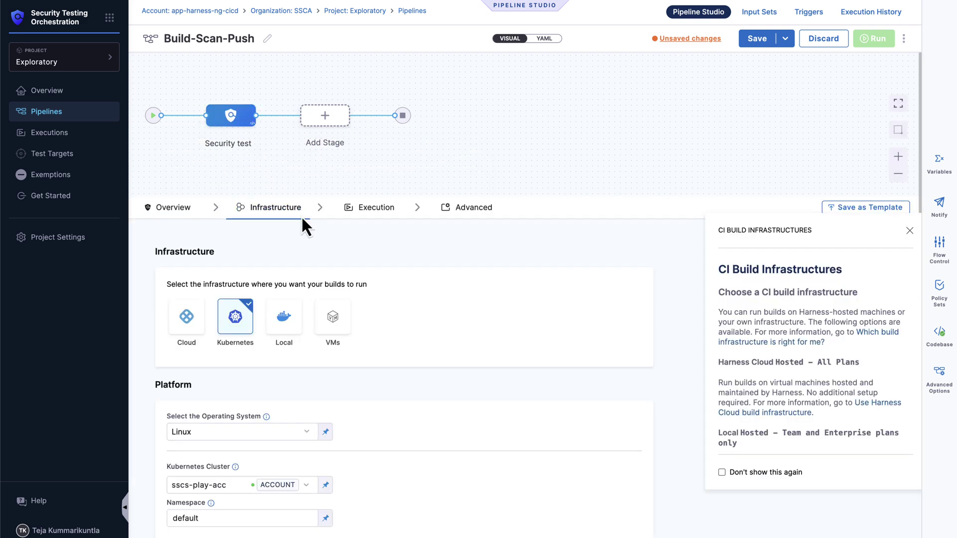
click(186, 216)
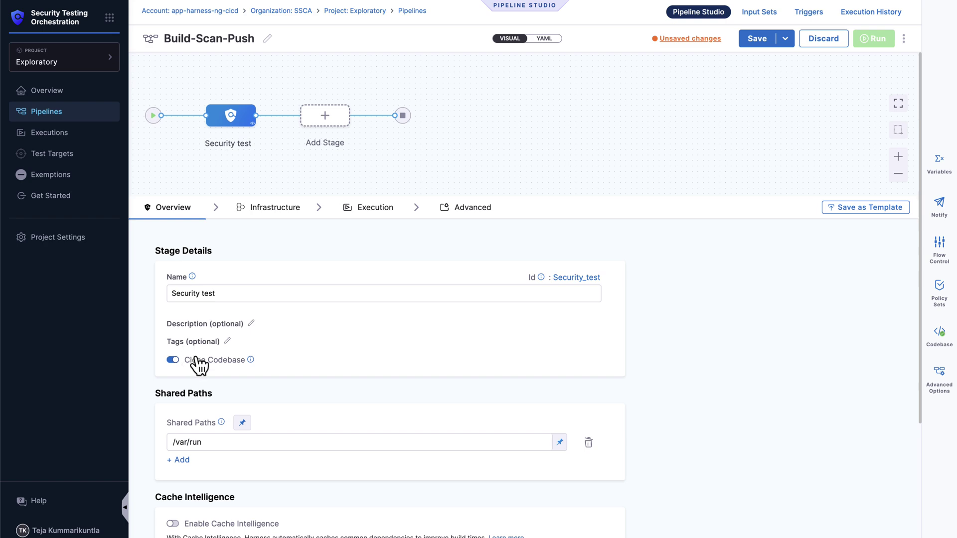
- Examine the existing Git connector and the new connector types available for the pipeline's codebase, keeping the selected connector
click(946, 348)
click(514, 265)
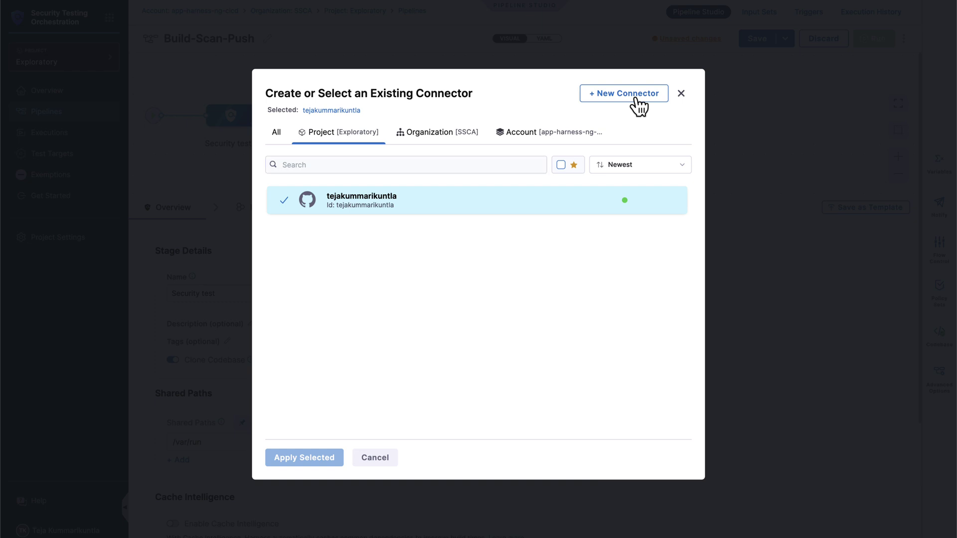
click(635, 99)
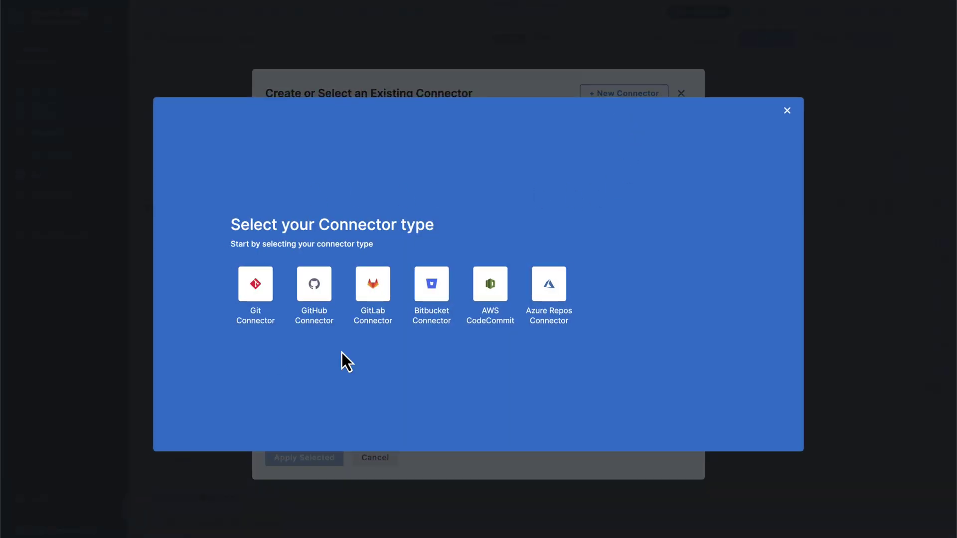
click(786, 112)
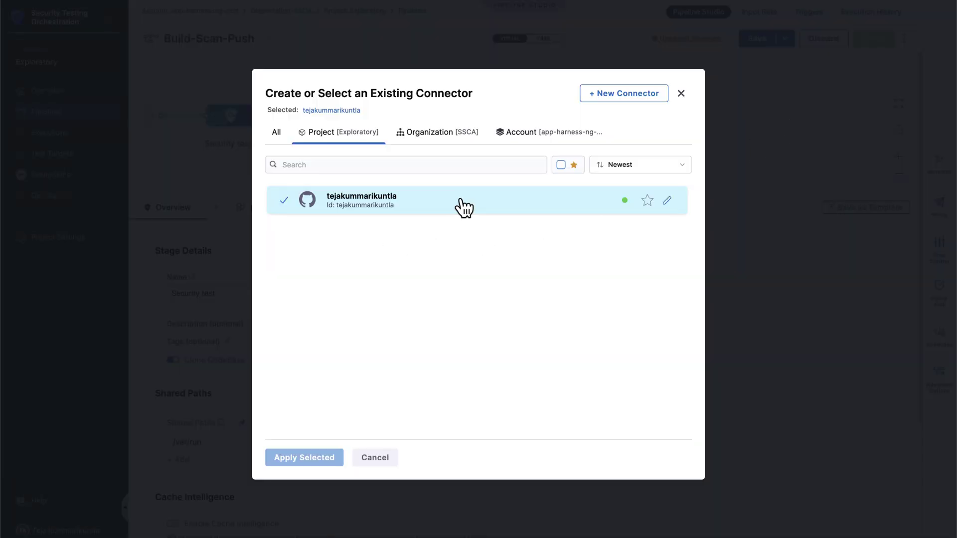
click(680, 93)
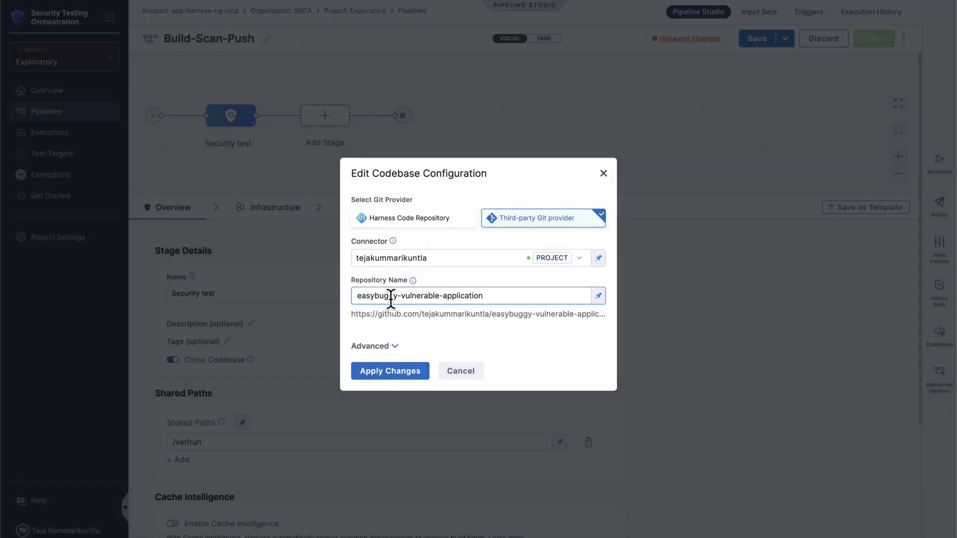
- Check the repository name in the codebase configuration and apply the configuration
drag(495, 297, 395, 298)
key(Right)
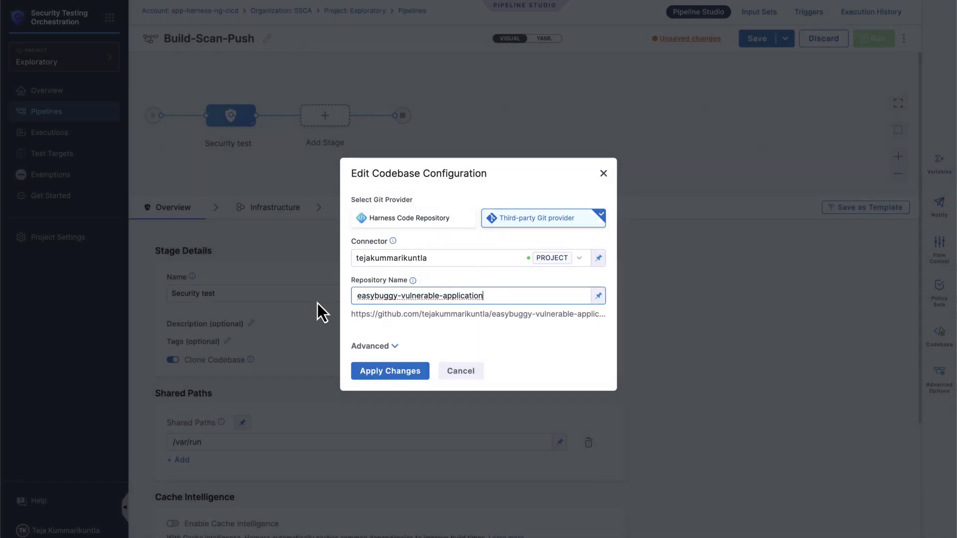
click(397, 373)
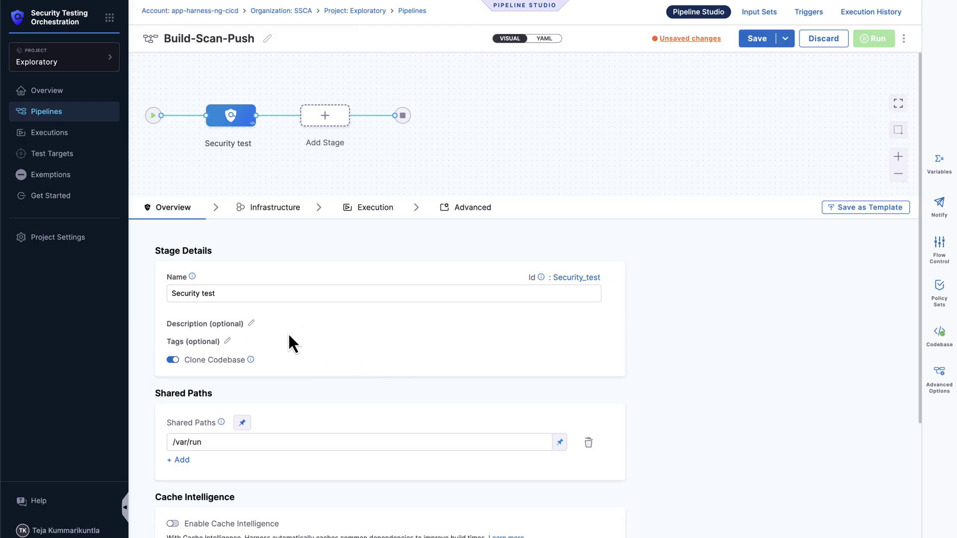
- Examine the shared path defined for the Security test stage
scroll(206, 362, down, 1)
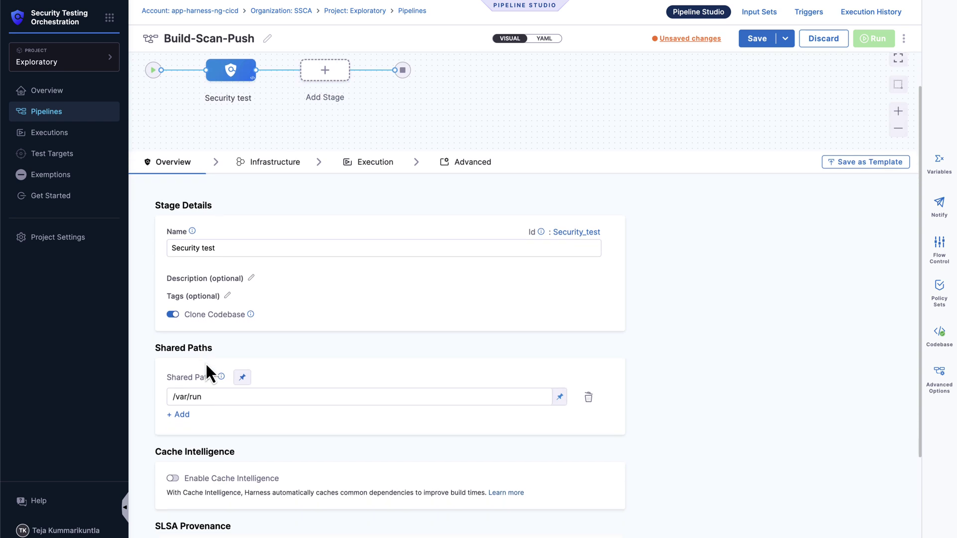
drag(149, 351, 265, 349)
click(284, 347)
click(224, 399)
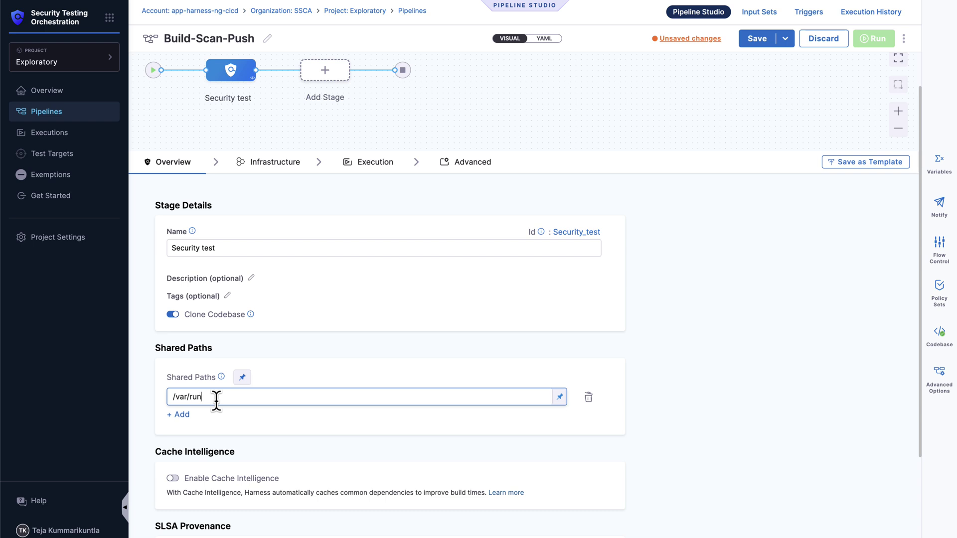
scroll(214, 464, down, 5)
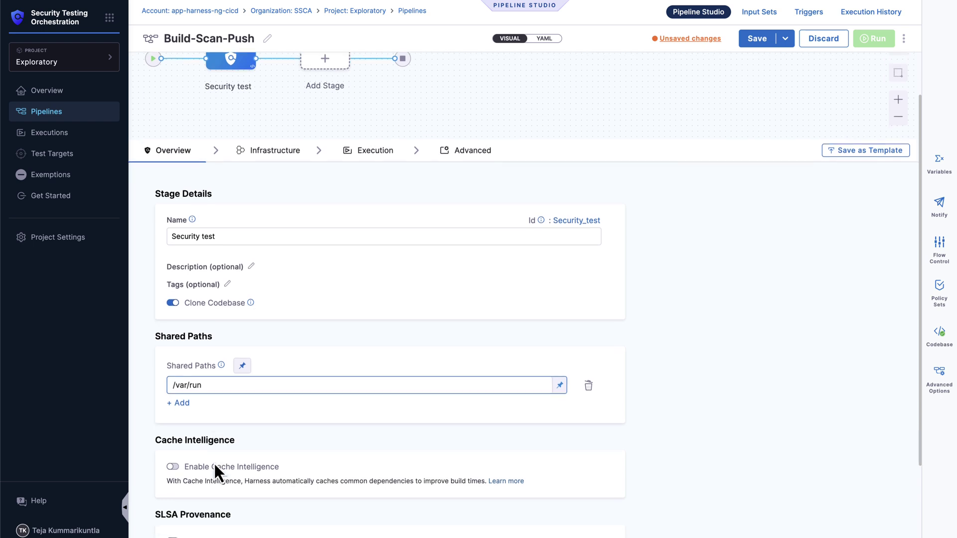
- Expand the stage's advanced settings and examine the DOCKERHUB_USERNAME, DOCKERHUB_PAT and DOCKER_IMAGE_TAG variables
click(213, 475)
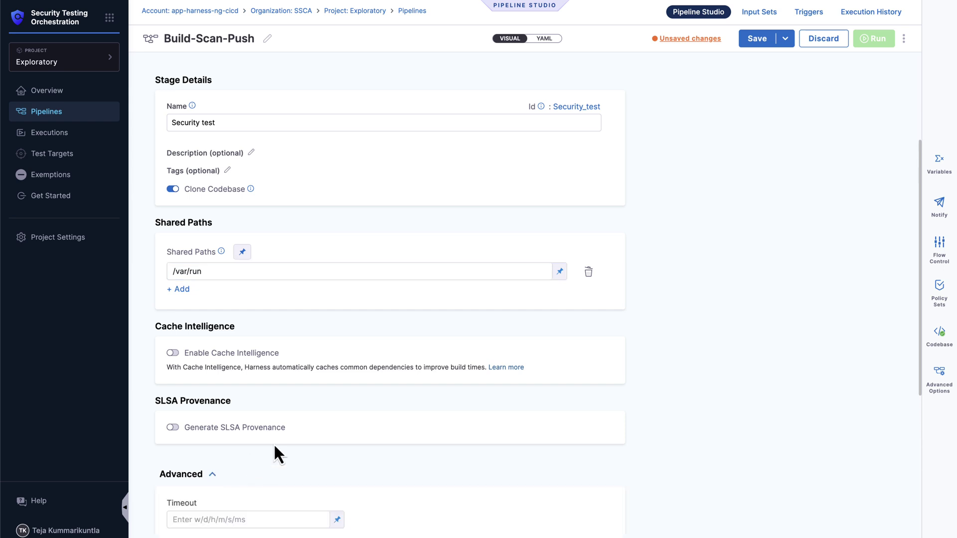
scroll(279, 441, down, 5)
scroll(234, 429, down, 5)
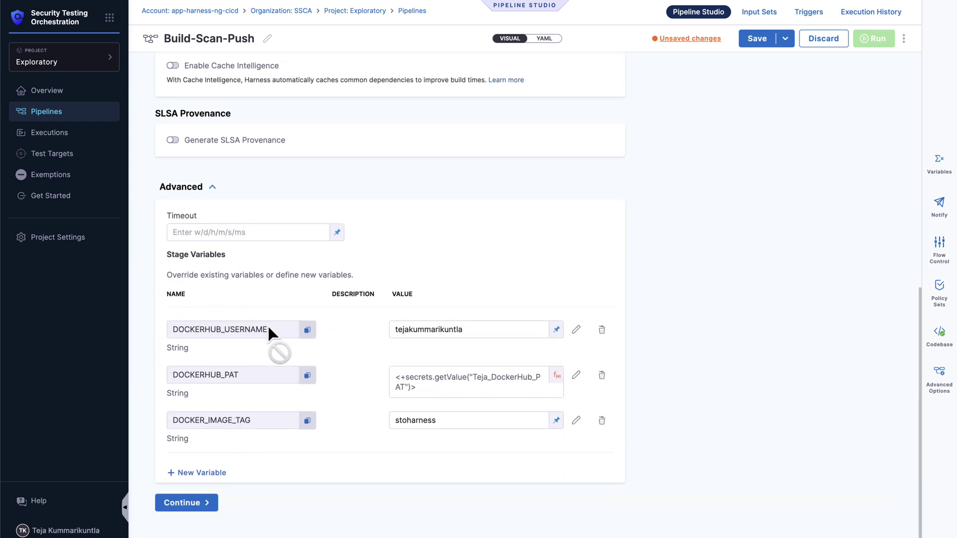
drag(267, 326, 193, 332)
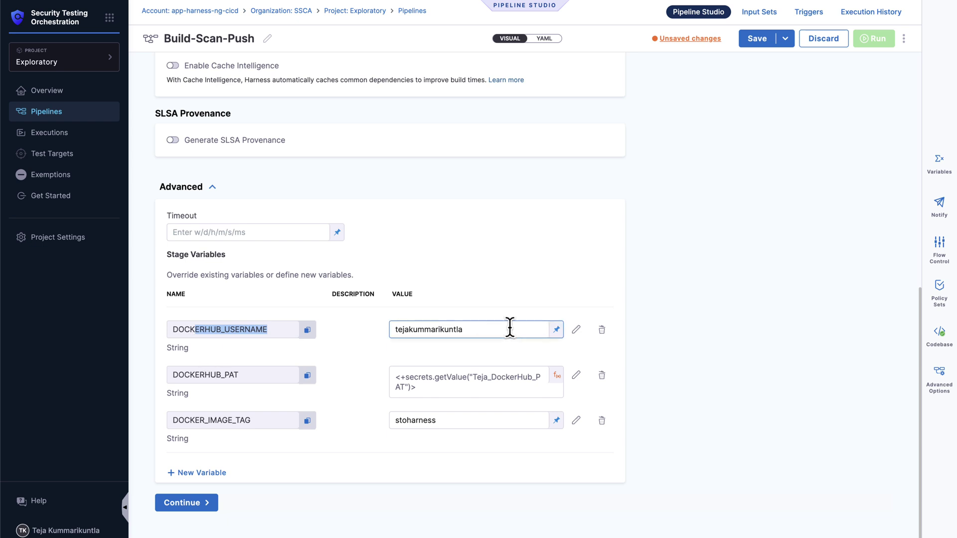
click(259, 373)
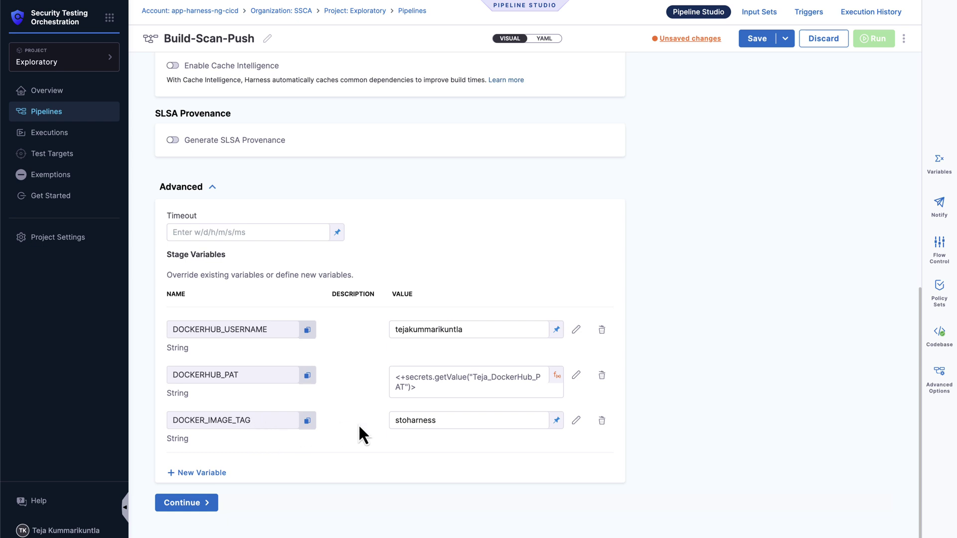
scroll(415, 424, down, 1)
click(436, 407)
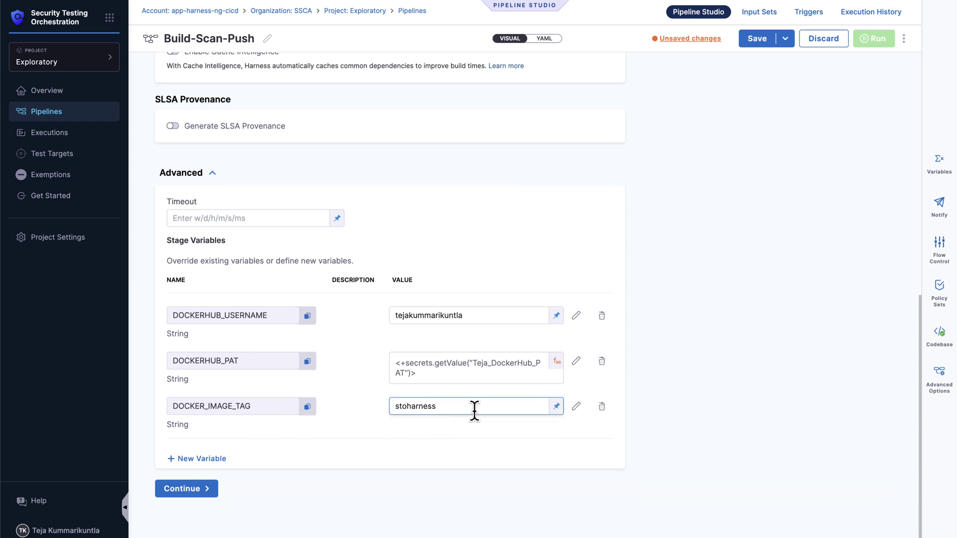
click(553, 411)
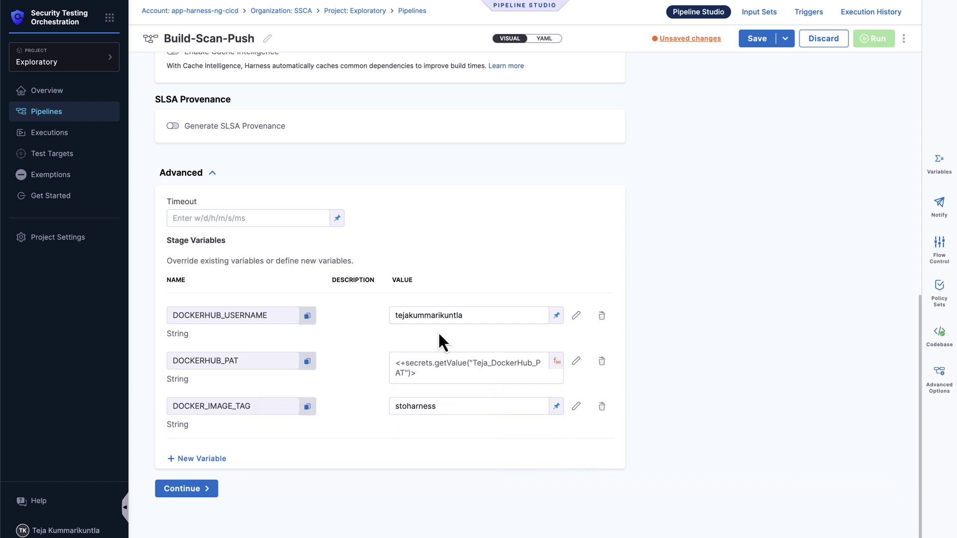
- Open the full command of the Build Docker Image execution step and examine its docker build and docker tag lines
scroll(439, 334, up, 3)
scroll(441, 330, up, 15)
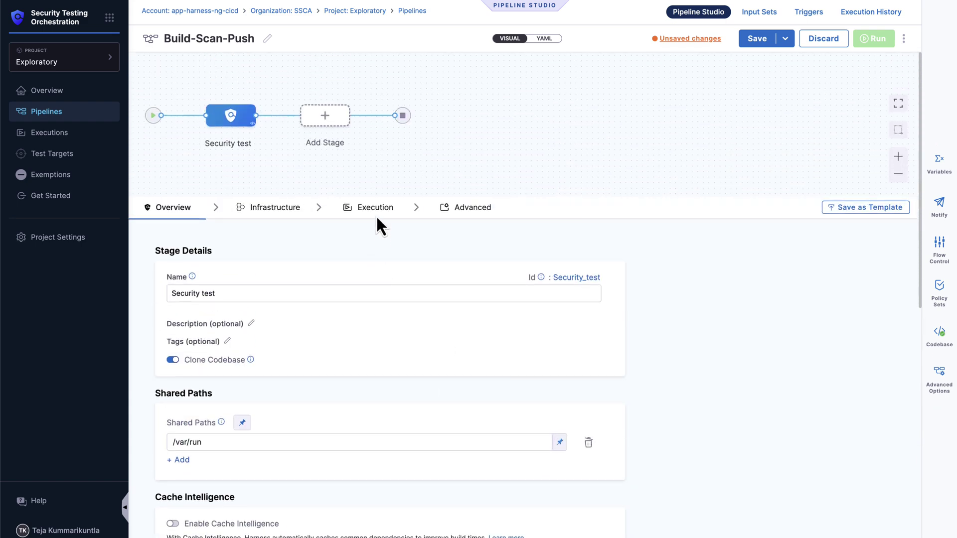
click(376, 215)
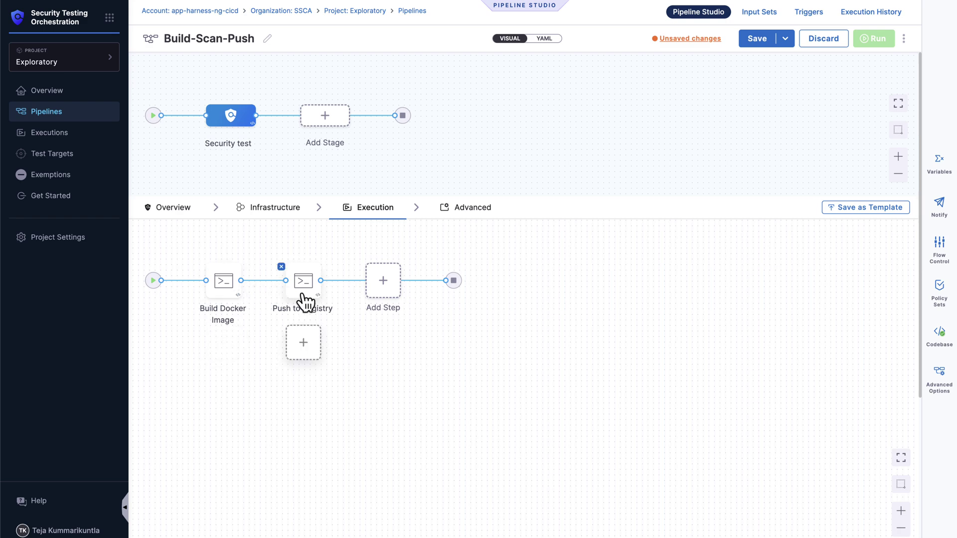
click(223, 285)
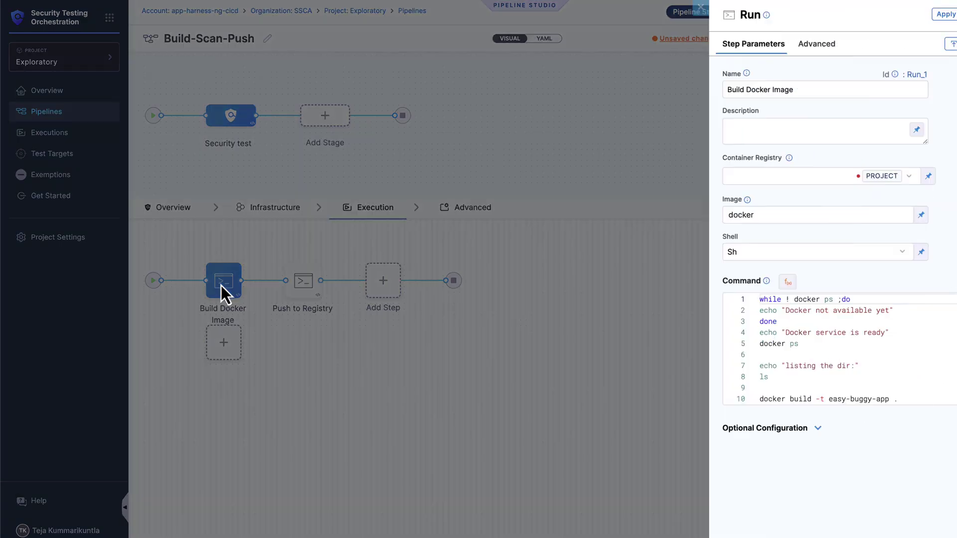
click(923, 303)
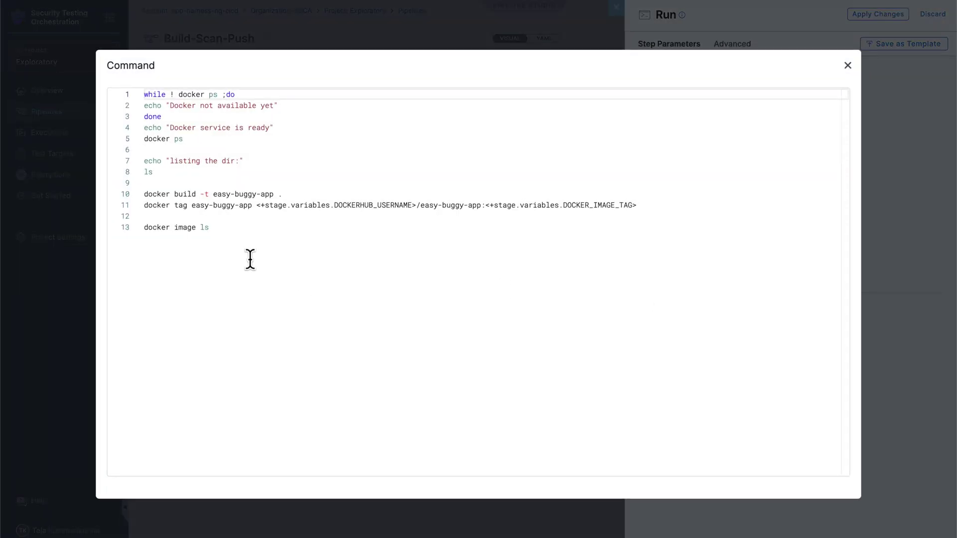
triple_click(198, 196)
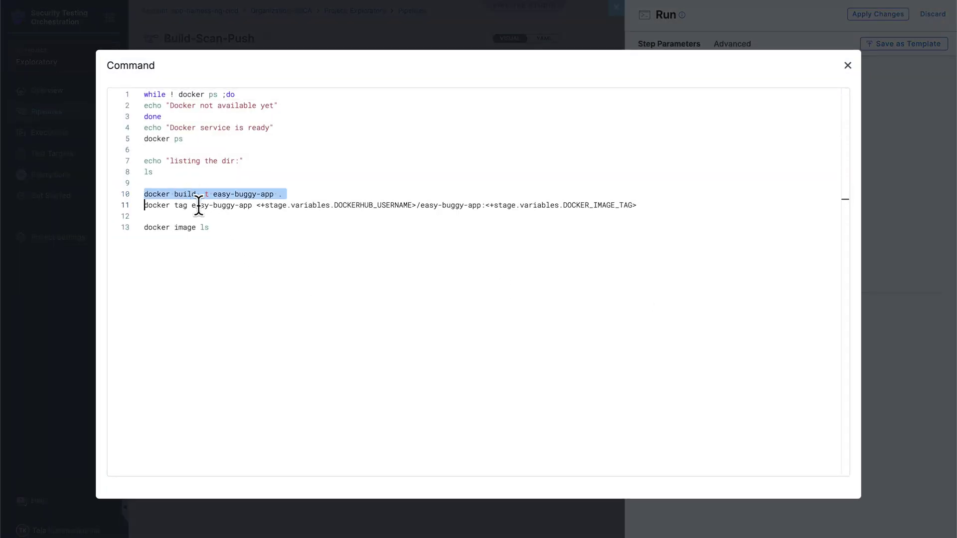
triple_click(198, 206)
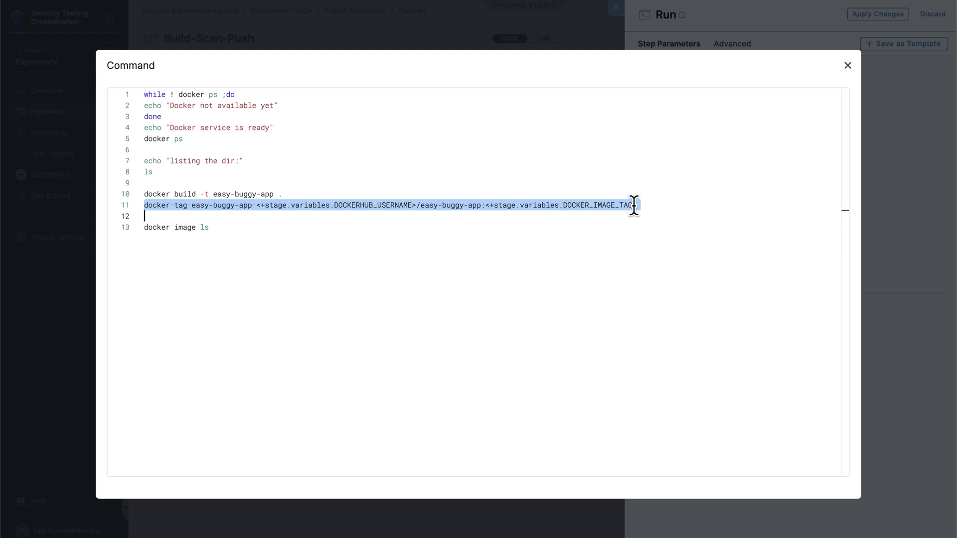
click(847, 65)
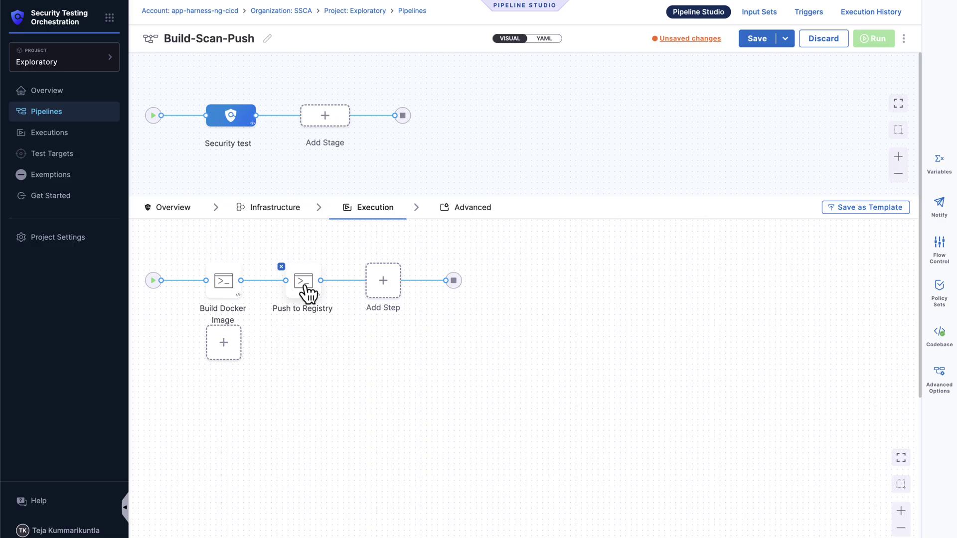
- Open the full command of the Push to Registry step and examine its docker login and docker push lines
click(307, 292)
click(919, 303)
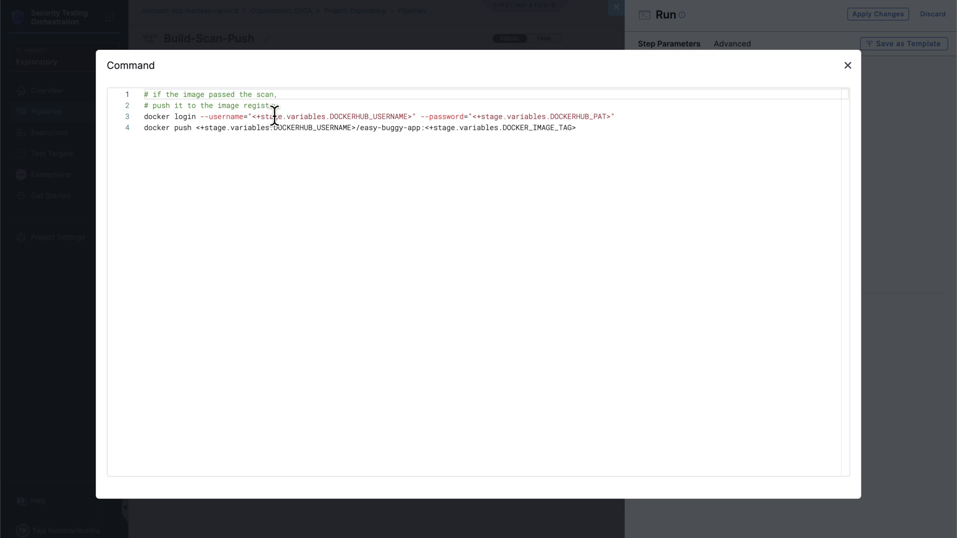
double_click(348, 116)
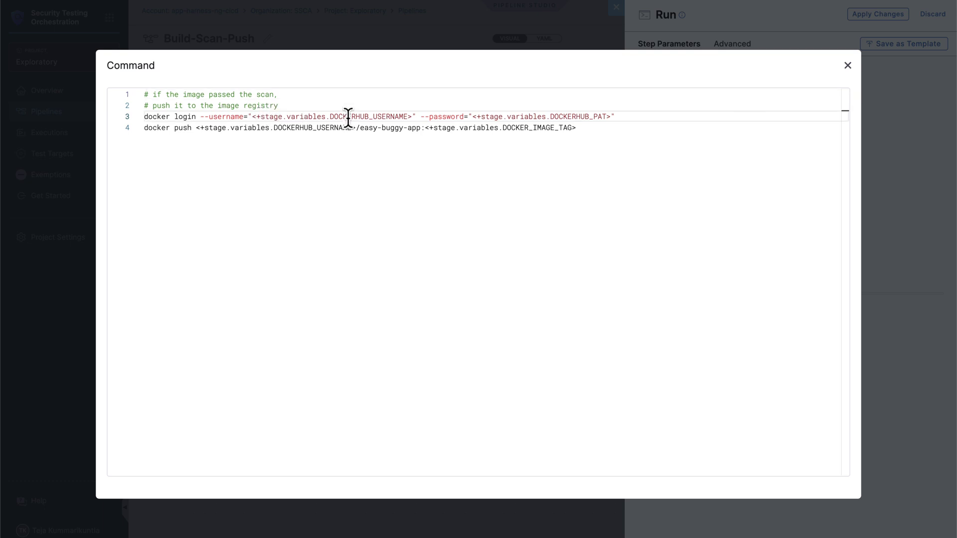
double_click(564, 116)
double_click(494, 116)
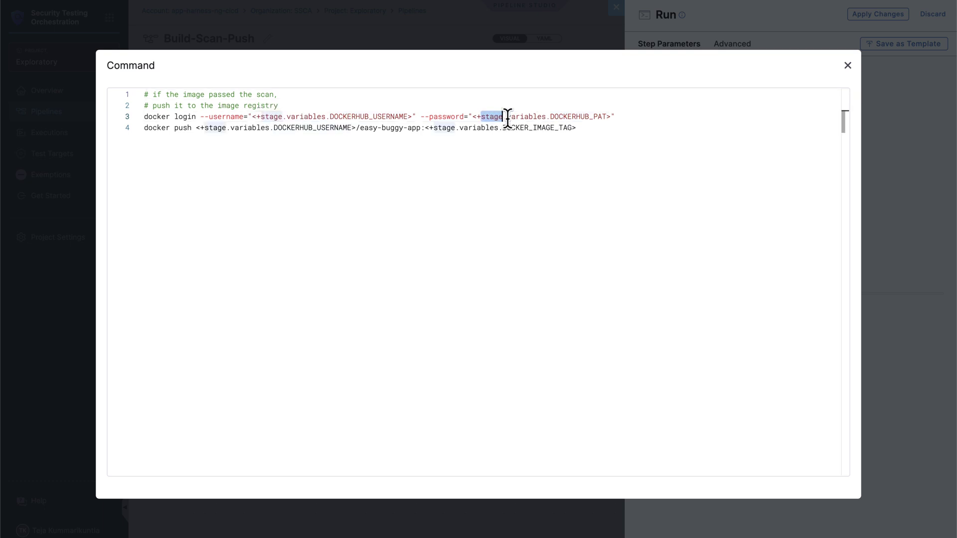
double_click(576, 117)
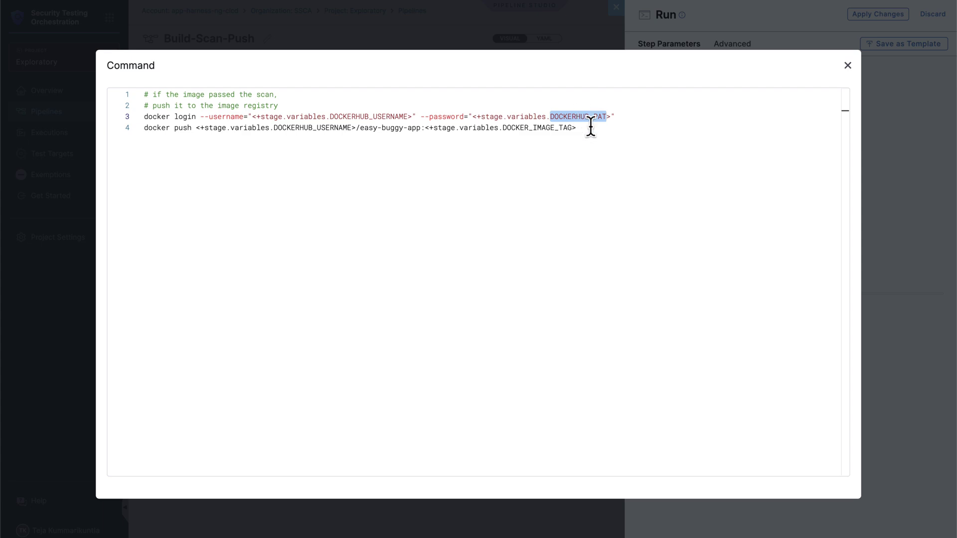
triple_click(188, 128)
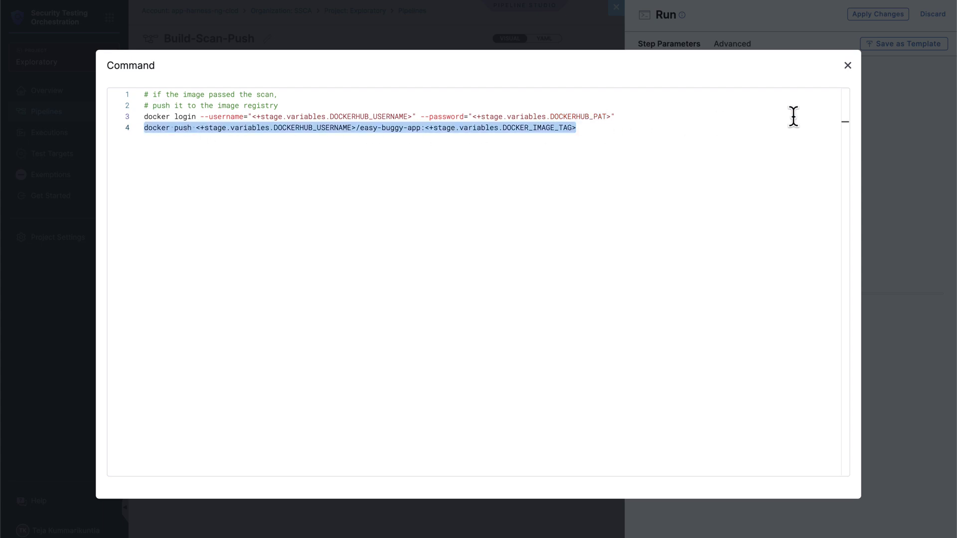
click(847, 66)
click(439, 307)
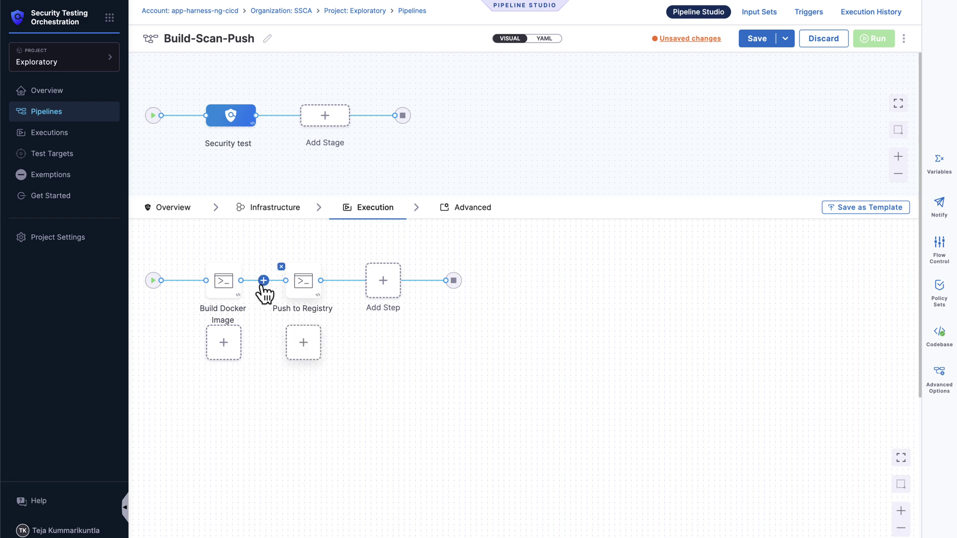
- Start adding a built-in Container scanner step between Build Docker Image and Push to Registry
click(263, 280)
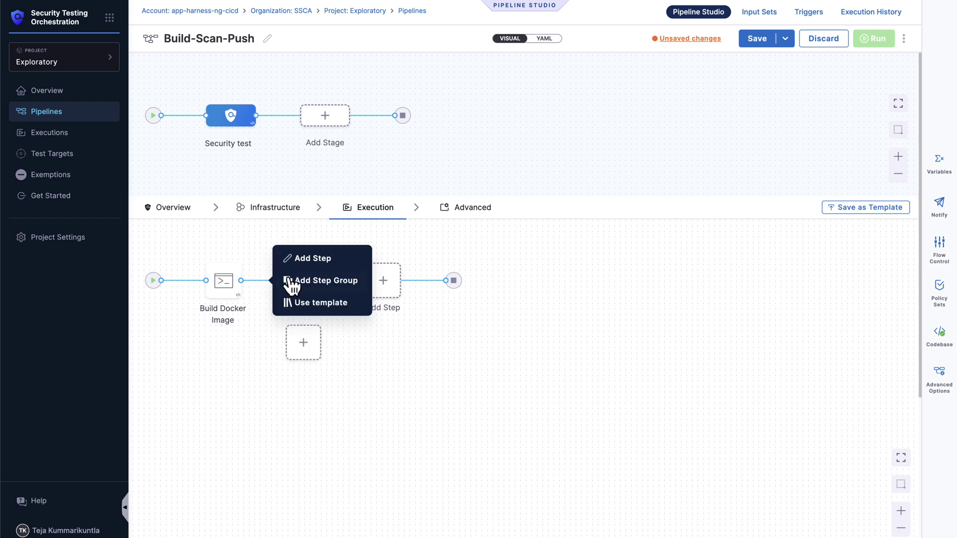
click(336, 269)
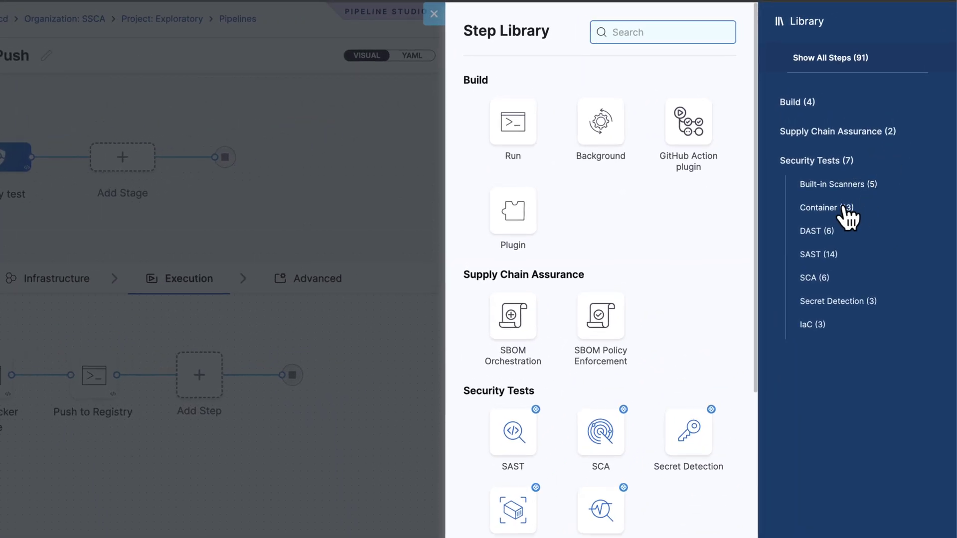
click(842, 208)
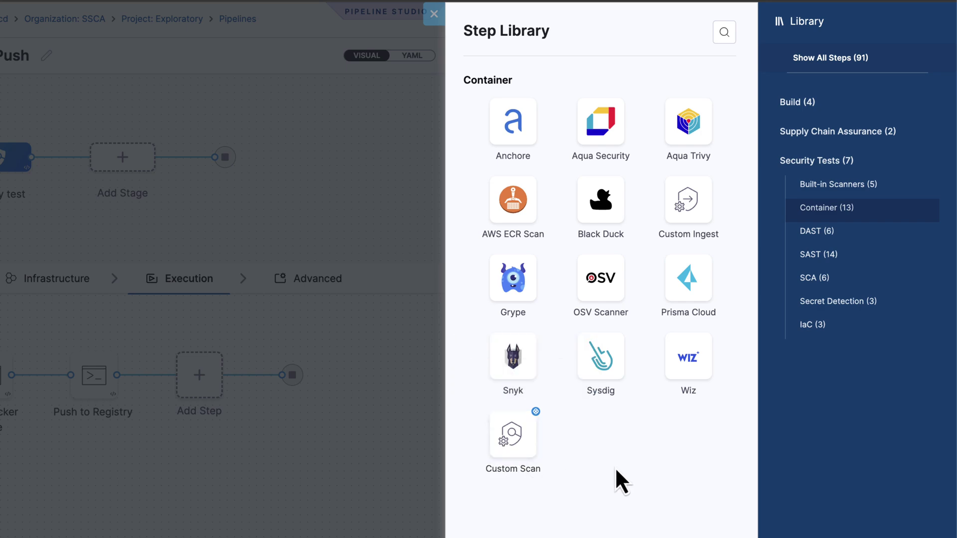
click(826, 196)
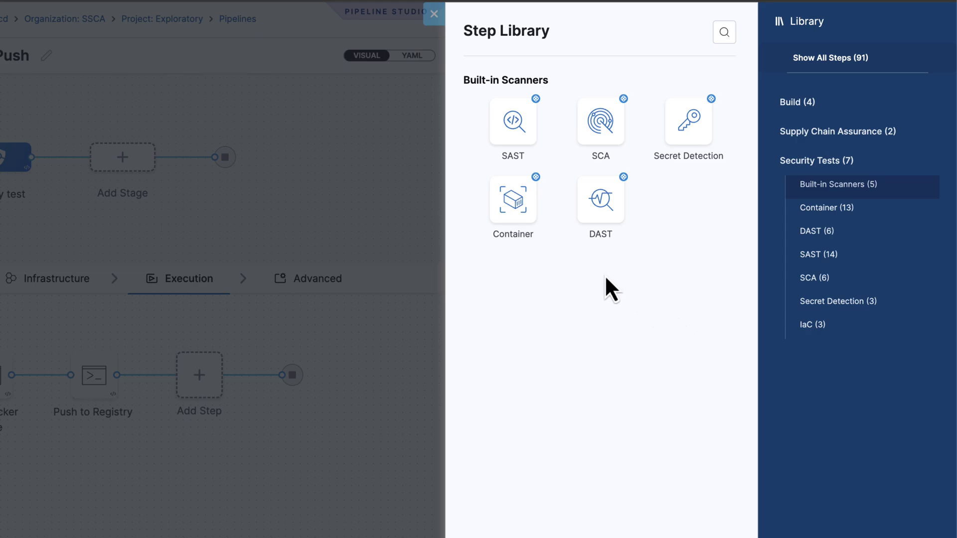
click(528, 206)
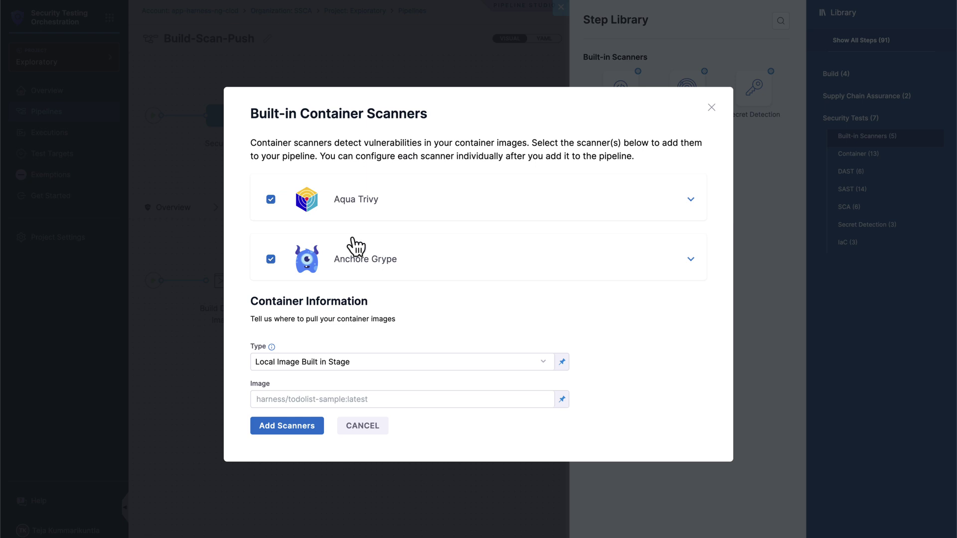
- Add only the Anchore Grype scanner, with type Local Image Built in Stage and the easy-buggy-app image under the account's namespace
click(270, 199)
click(381, 361)
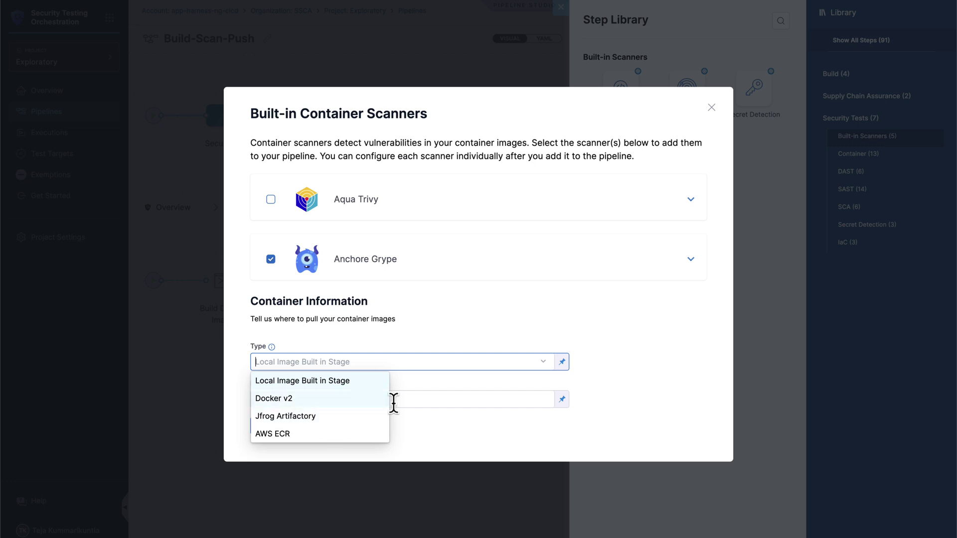
click(420, 393)
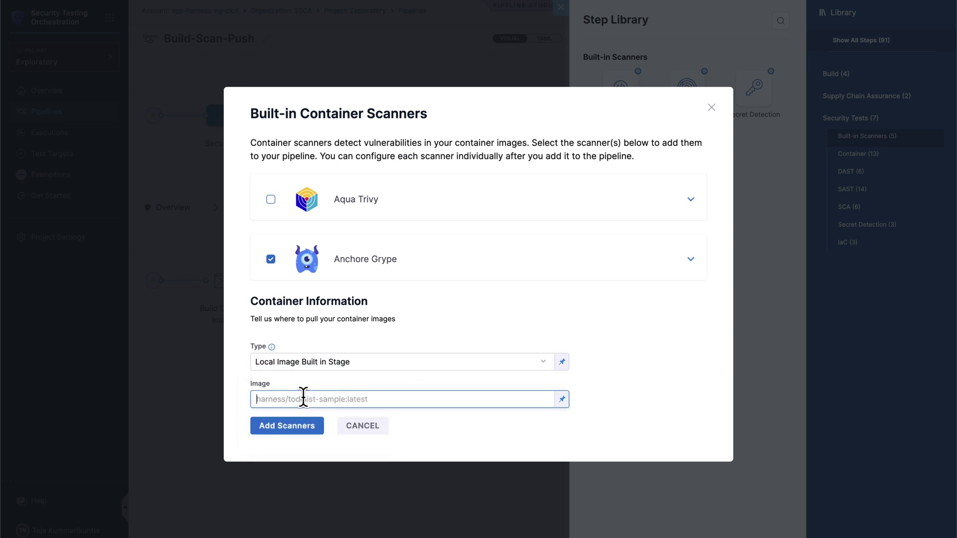
text(tejakummarikuntla/easy-buggy-app)
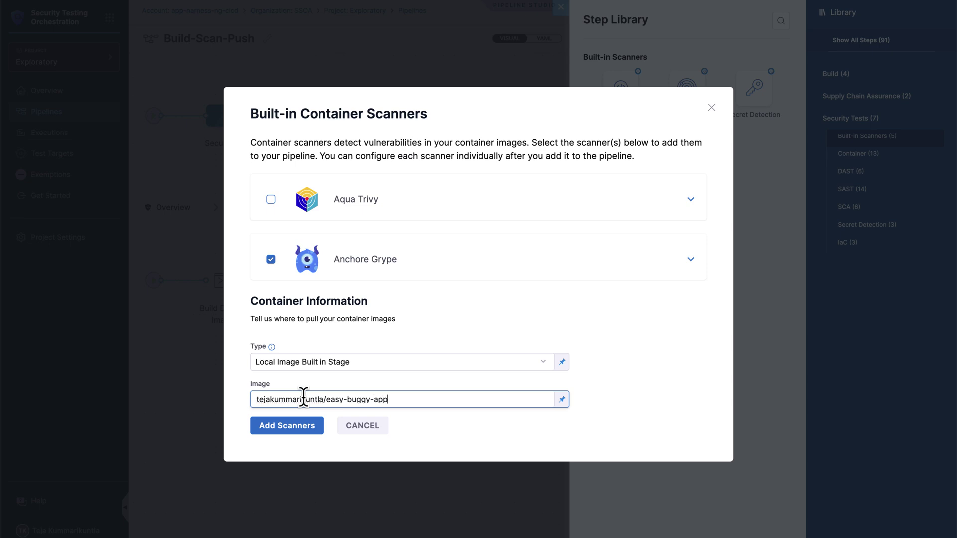
click(294, 427)
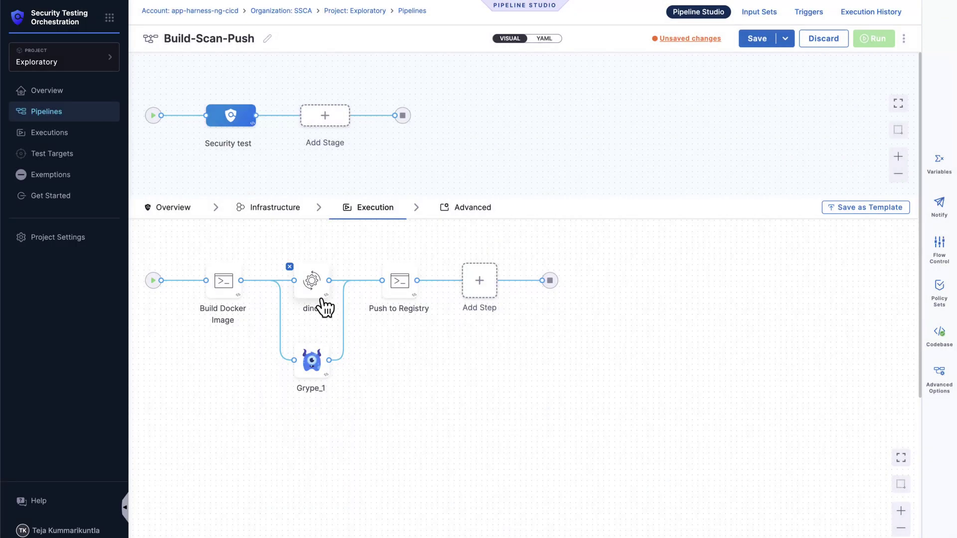
- Check the dind background step's image and shell settings, and move the step ahead of Build Docker Image
mouse_move(314, 383)
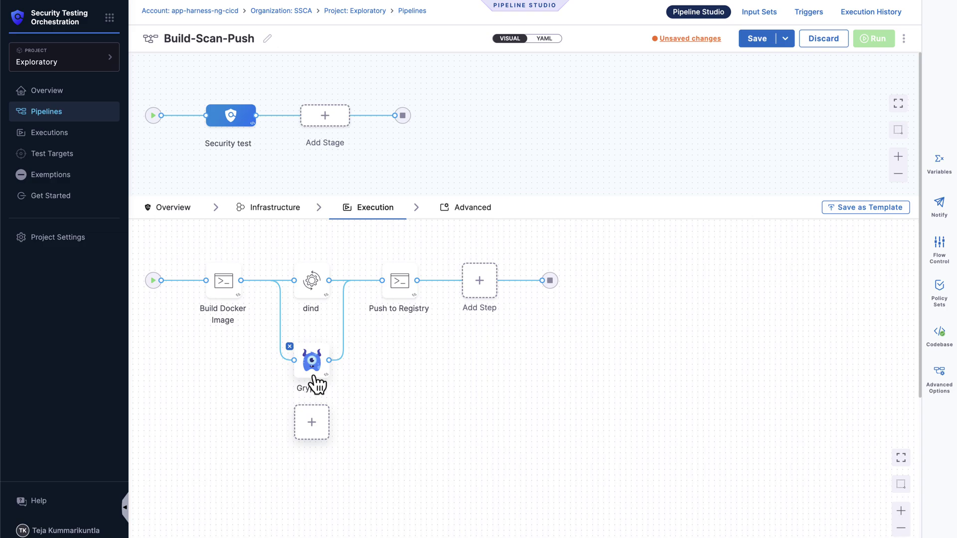
click(320, 294)
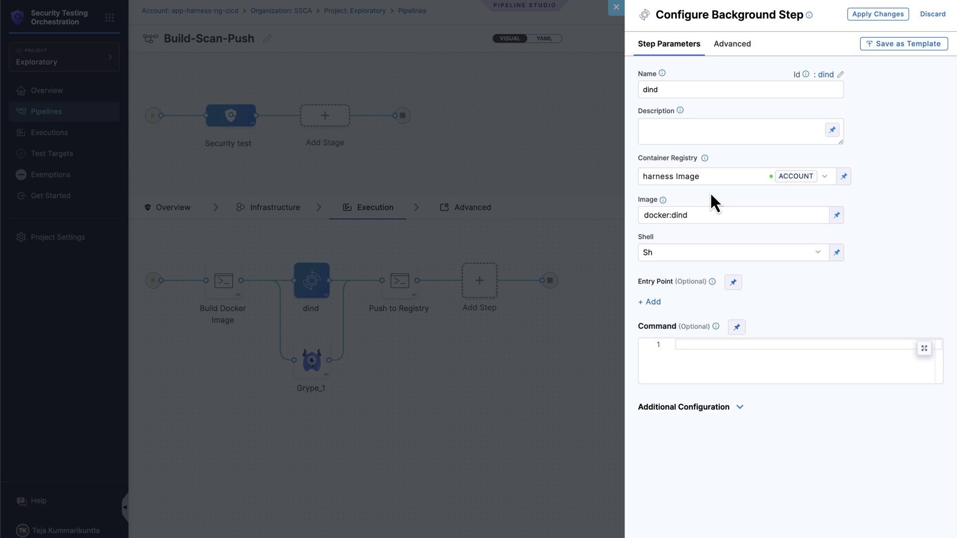
double_click(680, 216)
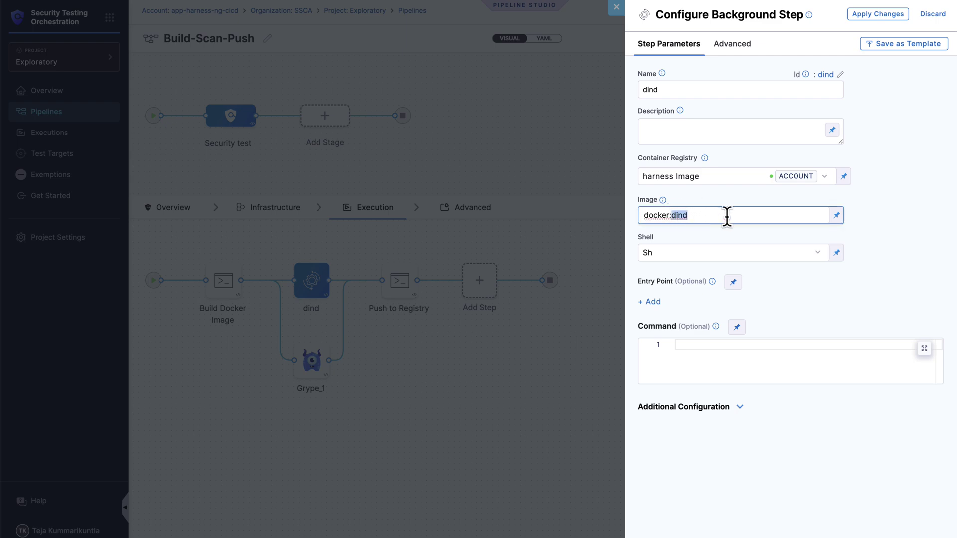
click(683, 214)
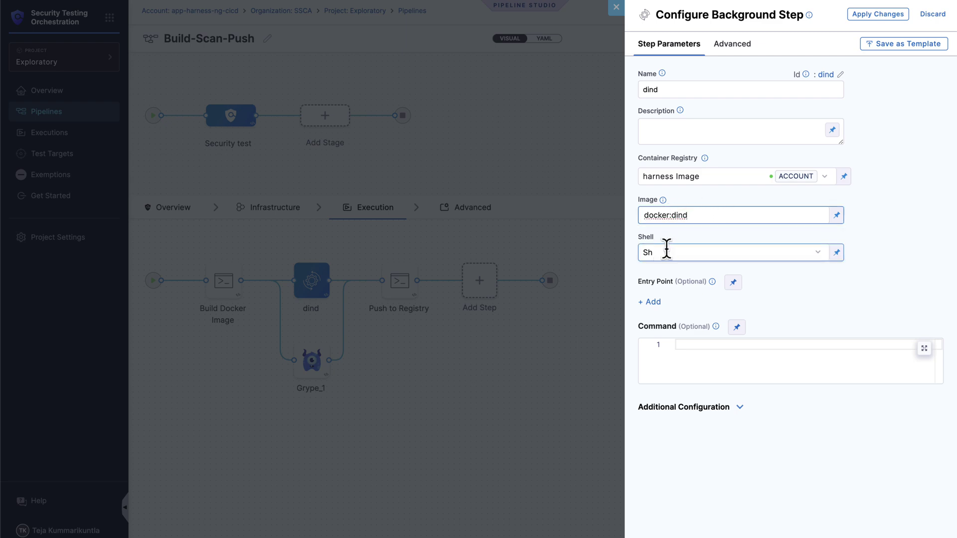
click(875, 15)
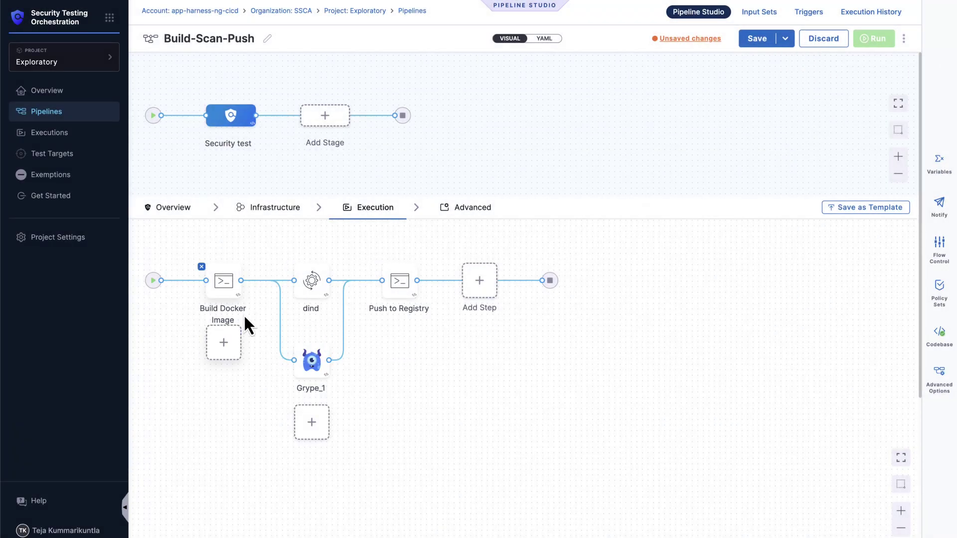
drag(315, 297, 194, 281)
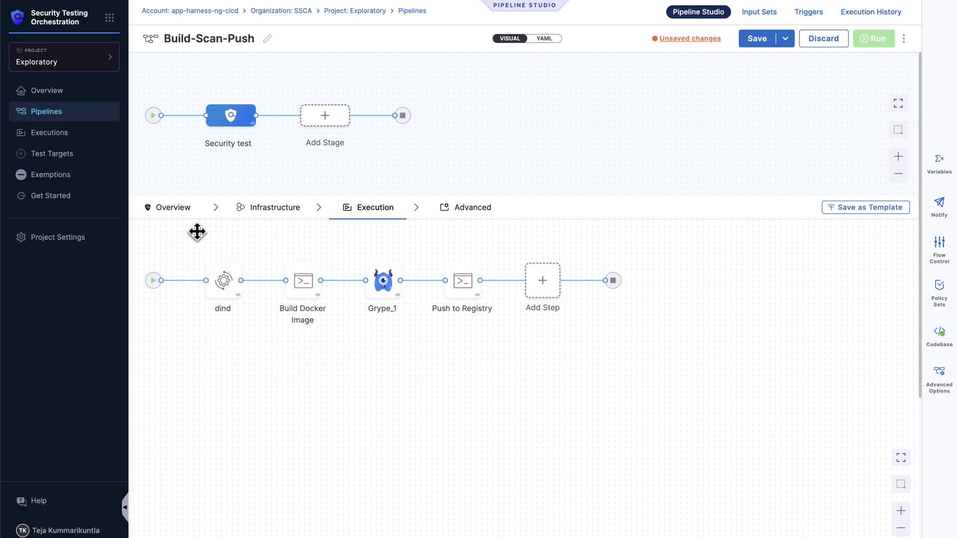
- Review the Security test stage's shared paths and the order of its execution steps
click(173, 207)
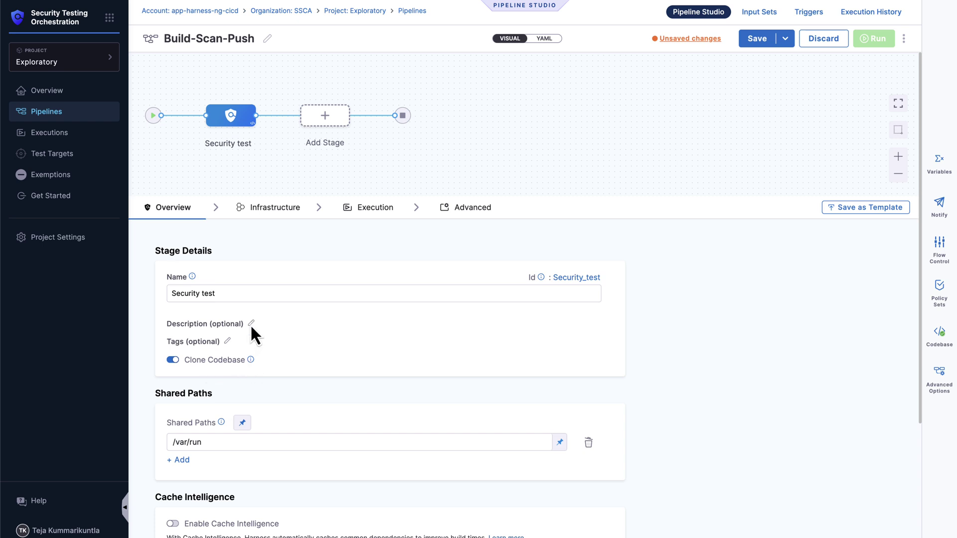
click(368, 209)
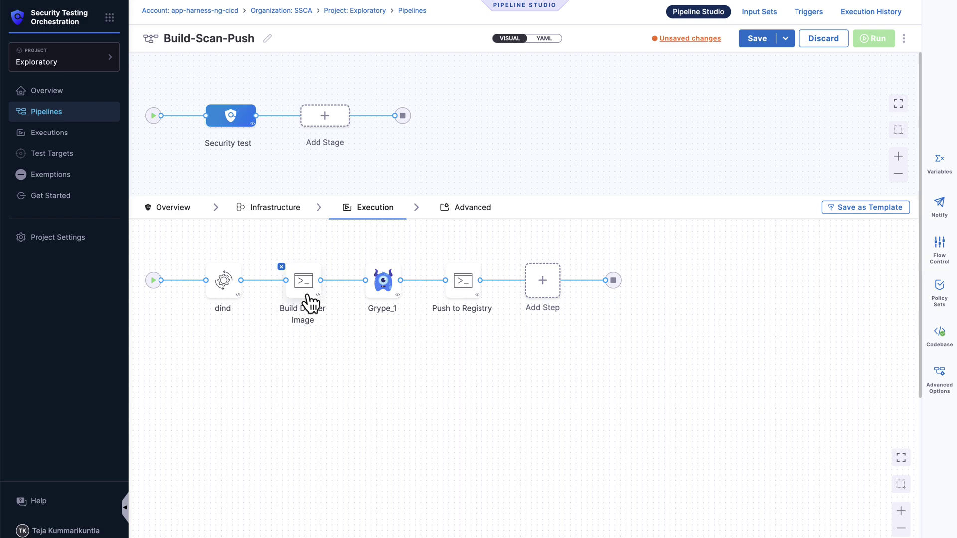
mouse_move(316, 298)
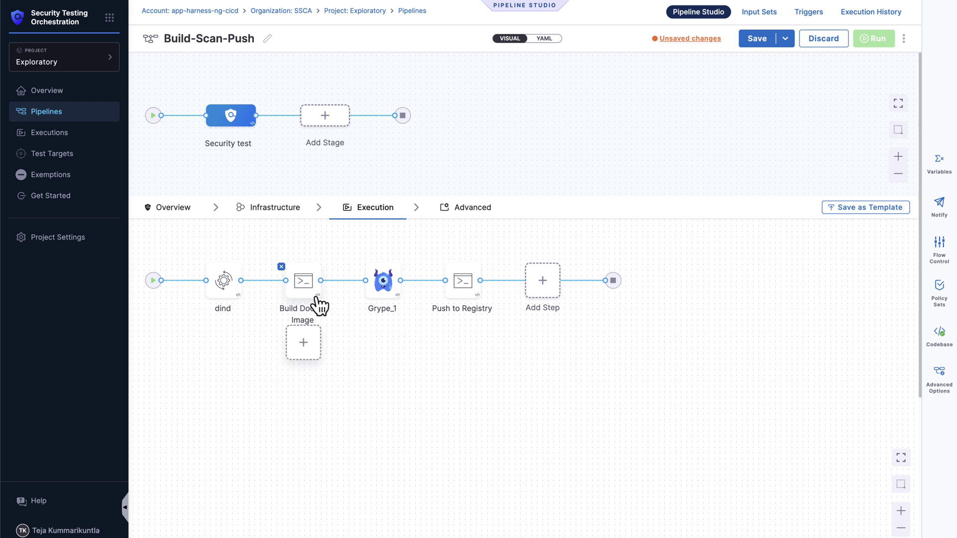
mouse_move(390, 302)
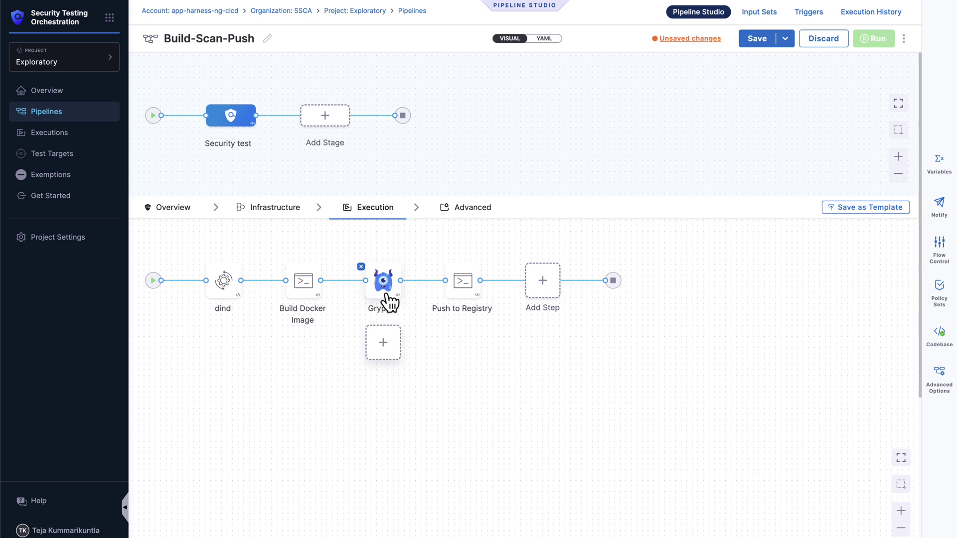
mouse_move(455, 329)
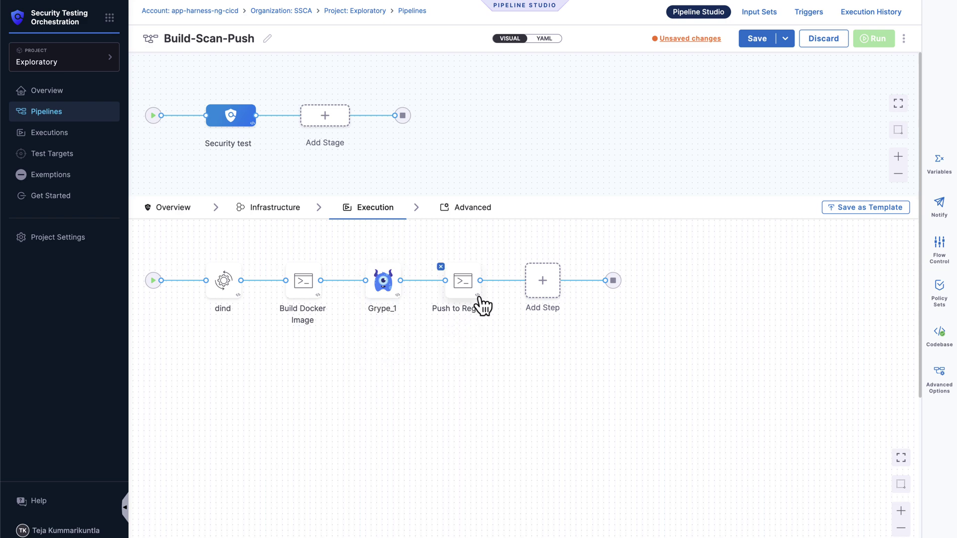
- Open the Grype_1 step's configuration and examine the scan mode options, keeping Orchestration selected
click(395, 296)
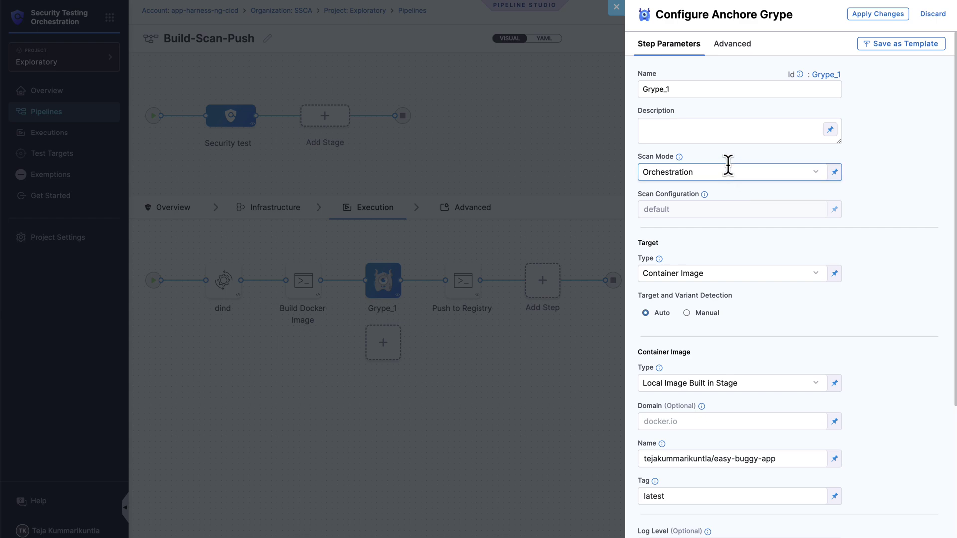
click(645, 120)
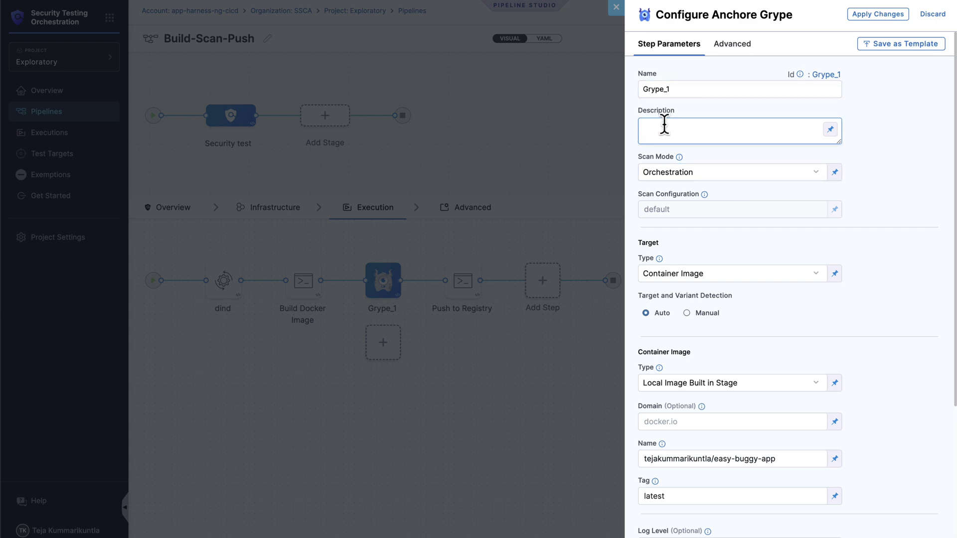
scroll(698, 166, down, 1)
click(698, 163)
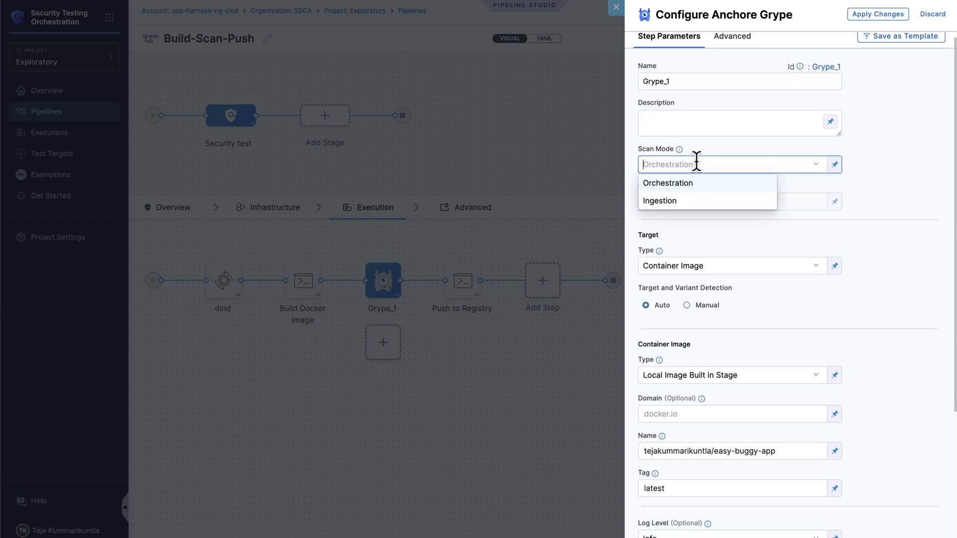
click(706, 192)
scroll(693, 178, up, 1)
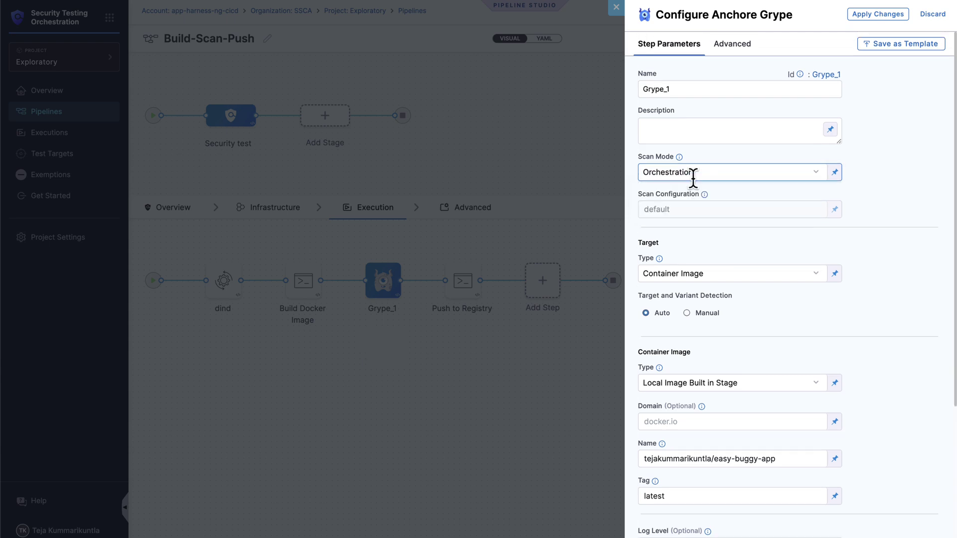
- Switch the Grype_1 scan mode to Ingestion to view its fields, and return it to Orchestration
click(693, 174)
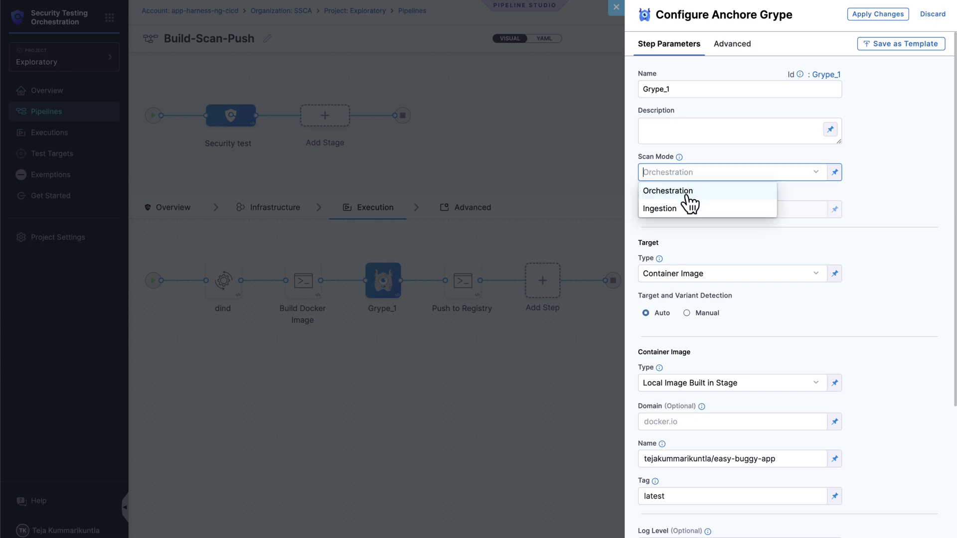
click(692, 206)
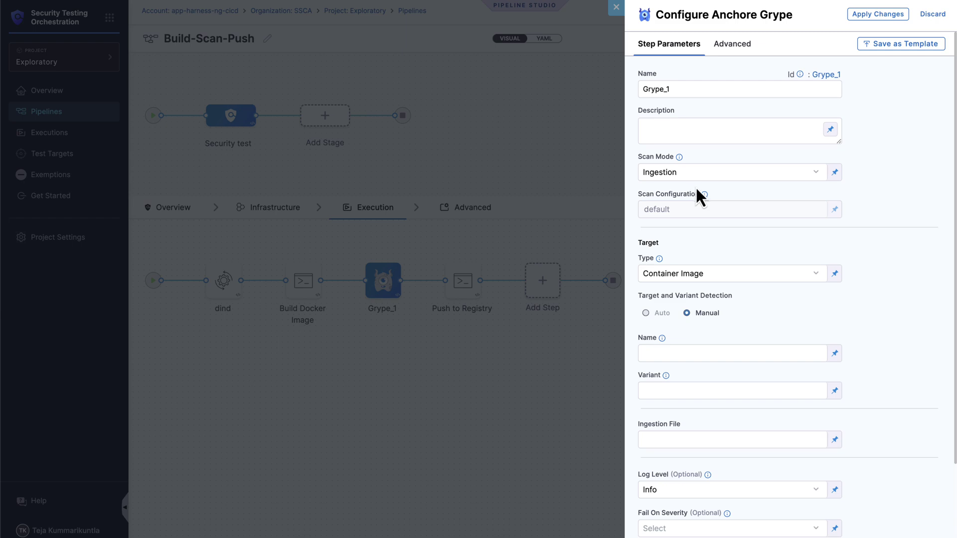
click(699, 175)
click(708, 193)
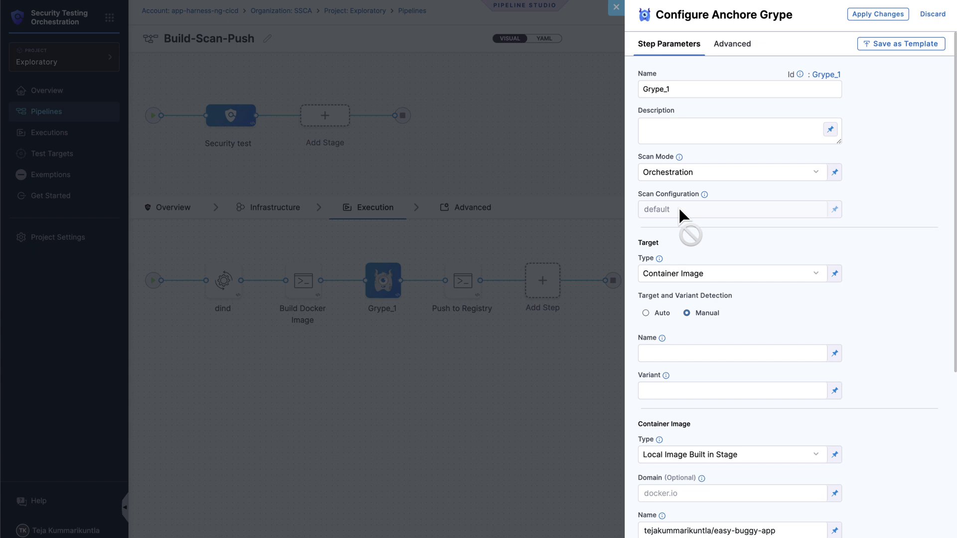
- Select Container Image as the Grype_1 scan's target type and set Target and Variant Detection to Auto
scroll(681, 223, down, 2)
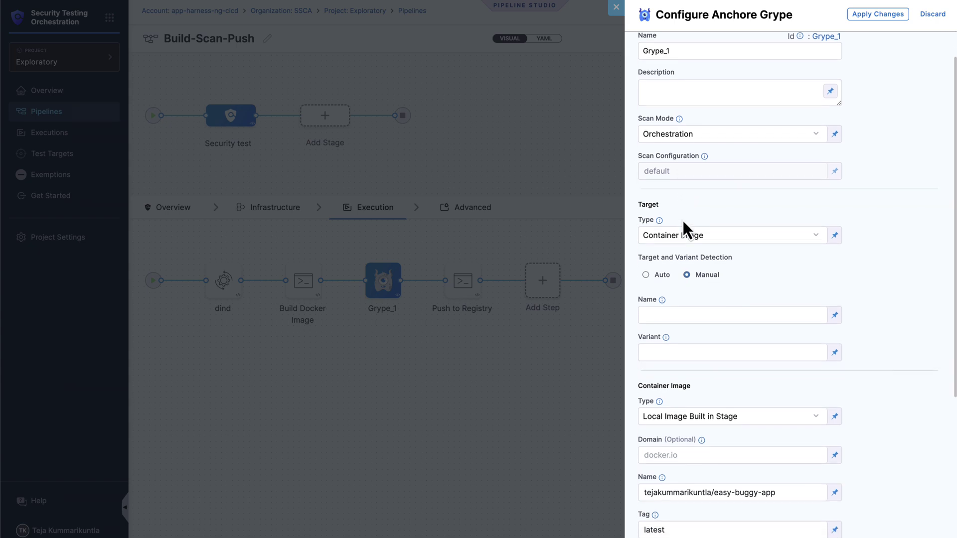
click(679, 224)
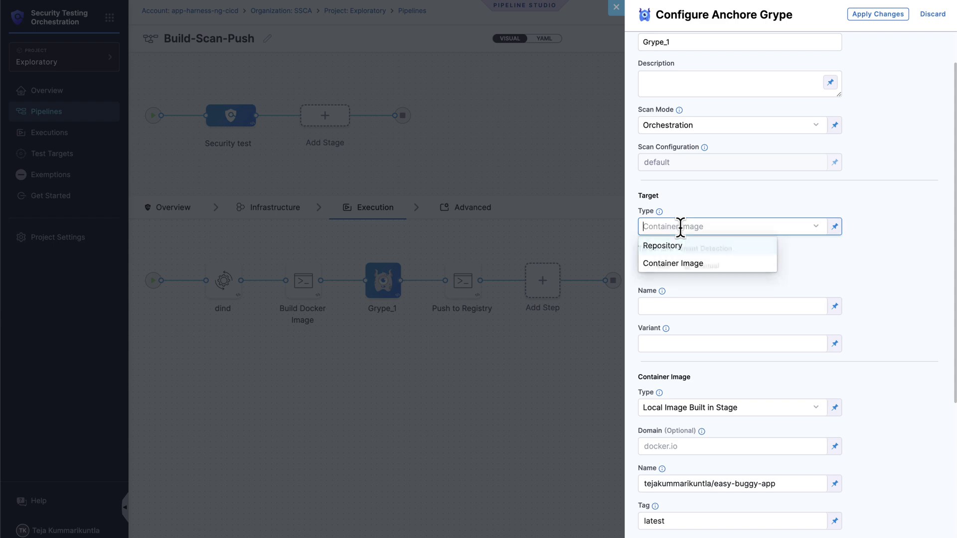
click(684, 260)
scroll(746, 260, down, 1)
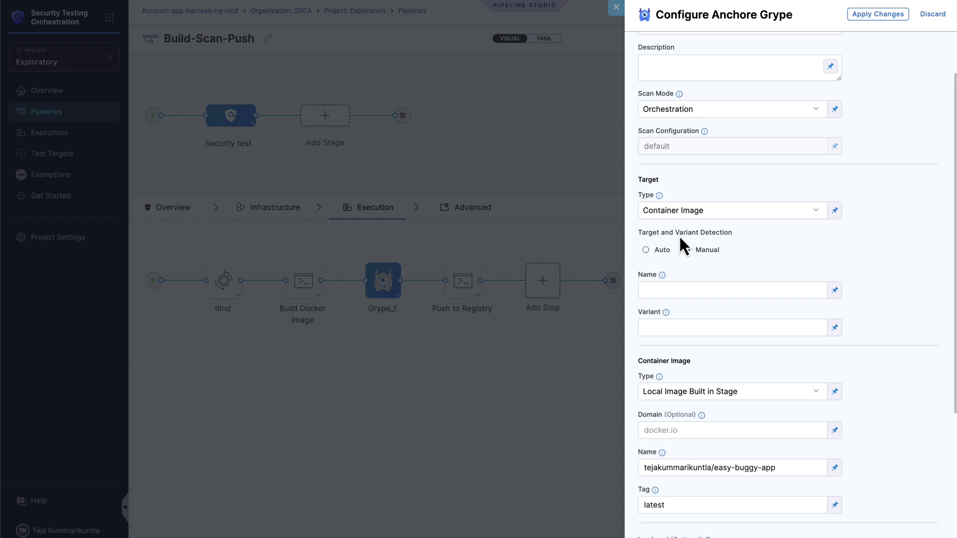
click(663, 250)
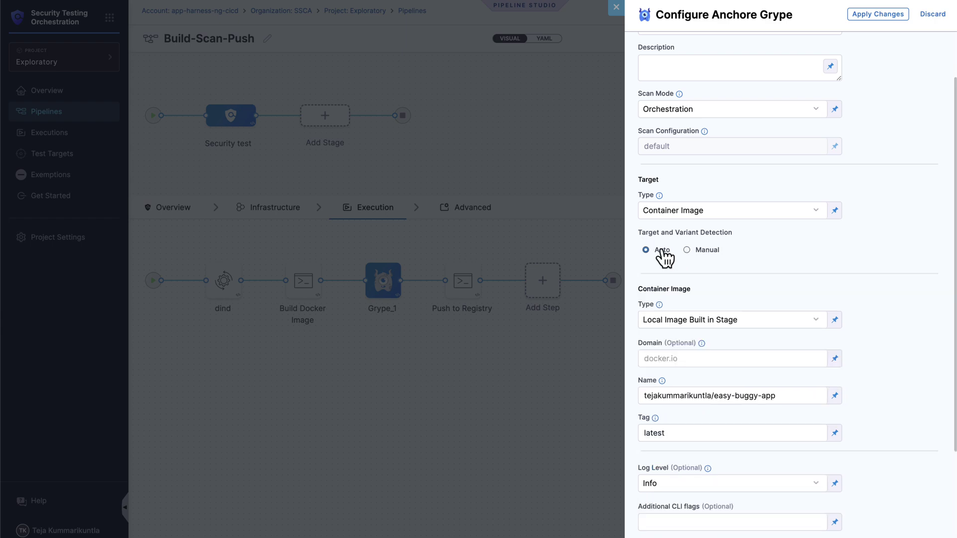
- Try Manual target and variant detection, examine its Name and Variant fields, and return detection to Auto
click(706, 251)
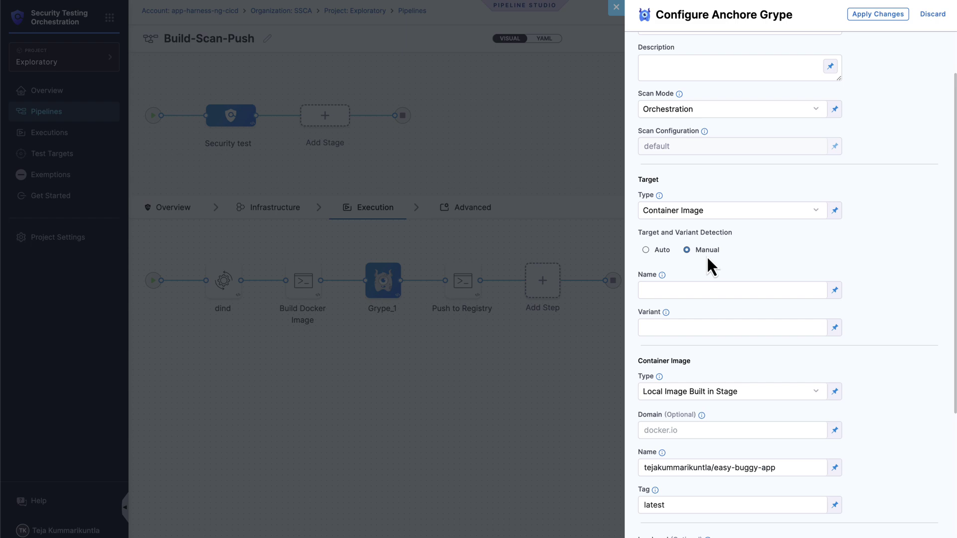
scroll(707, 256, down, 1)
click(675, 273)
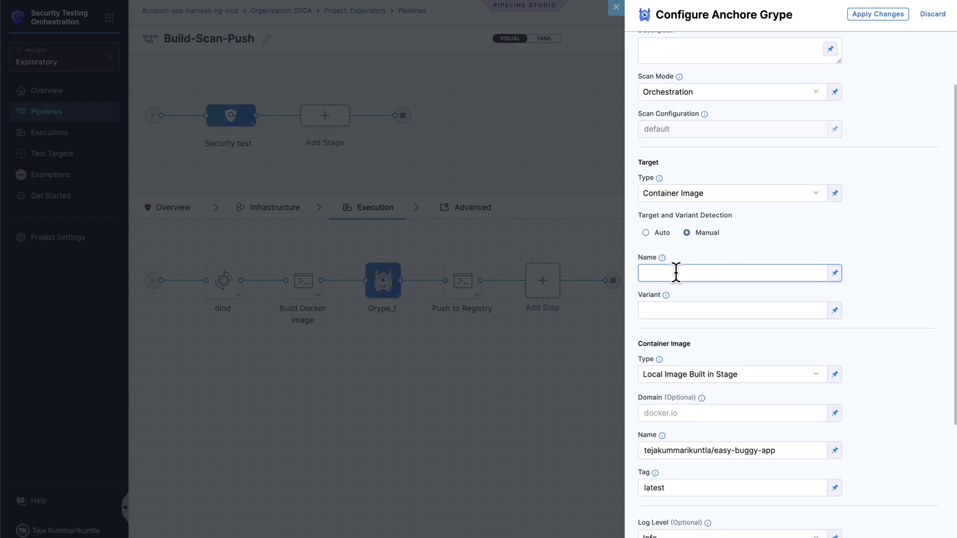
click(683, 301)
click(681, 273)
click(675, 310)
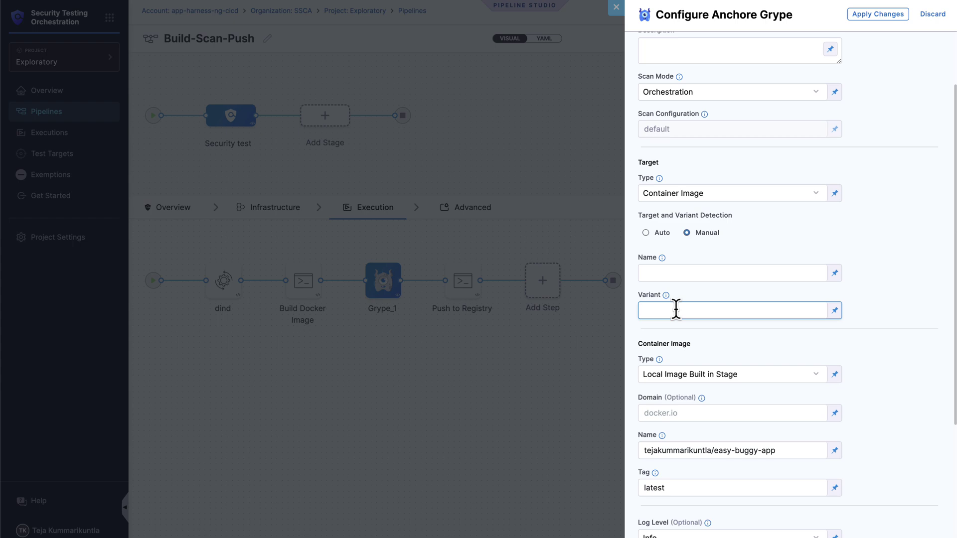
click(662, 233)
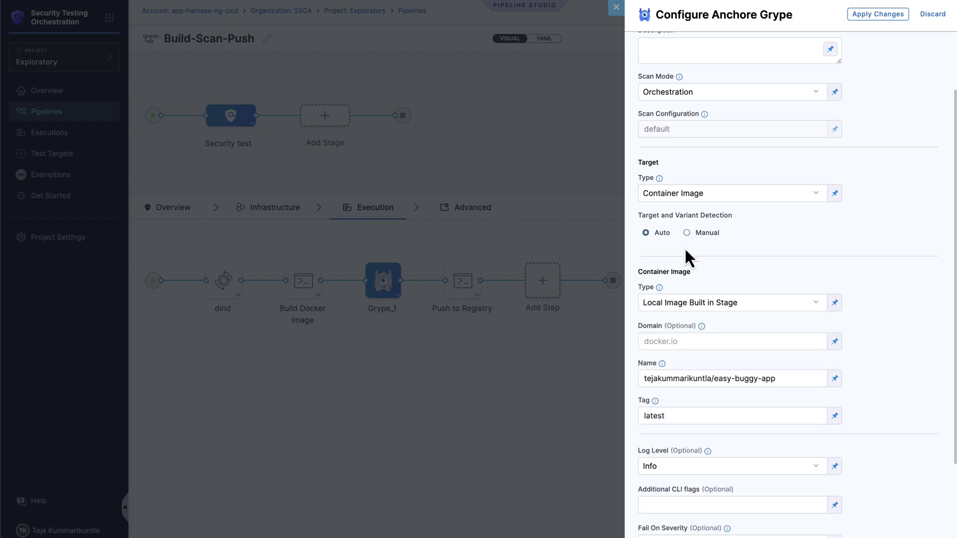
- Switch the container image type to Docker v2 to examine its fields, and return it to Local Image Built in Stage
scroll(697, 294, down, 1)
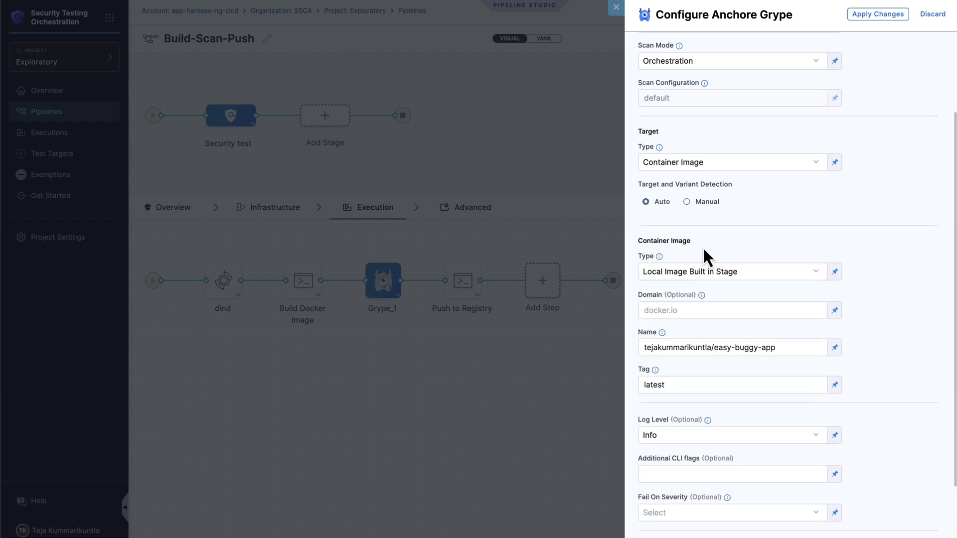
scroll(703, 254, up, 1)
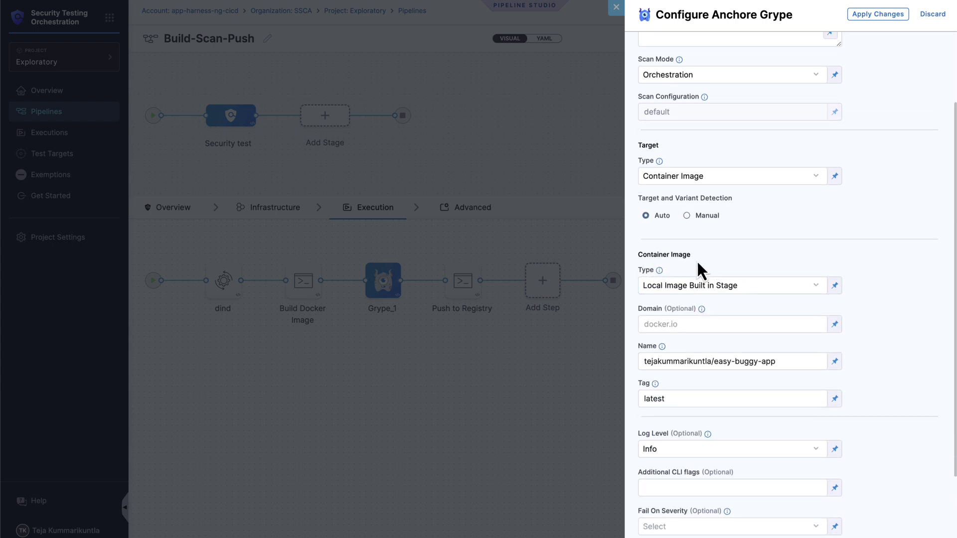
click(664, 283)
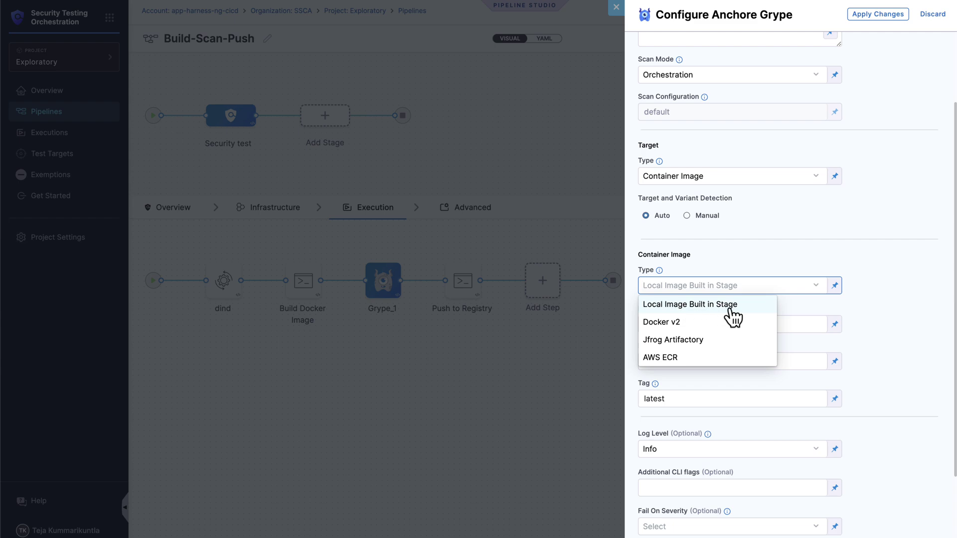
click(687, 322)
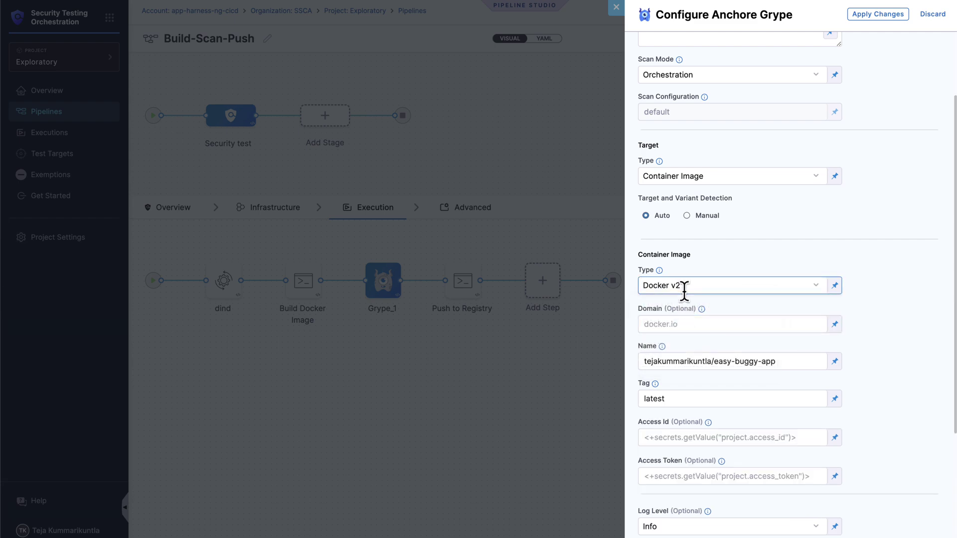
click(684, 292)
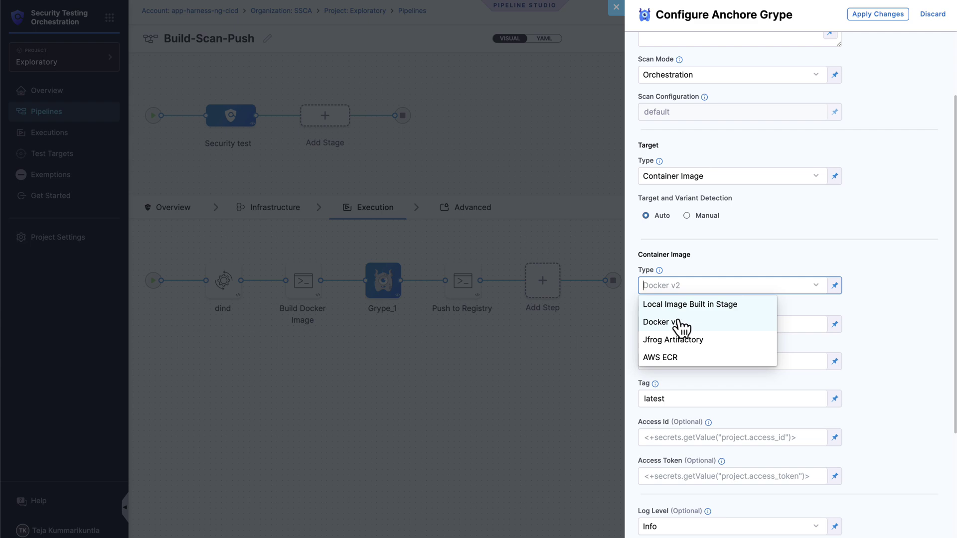
click(680, 323)
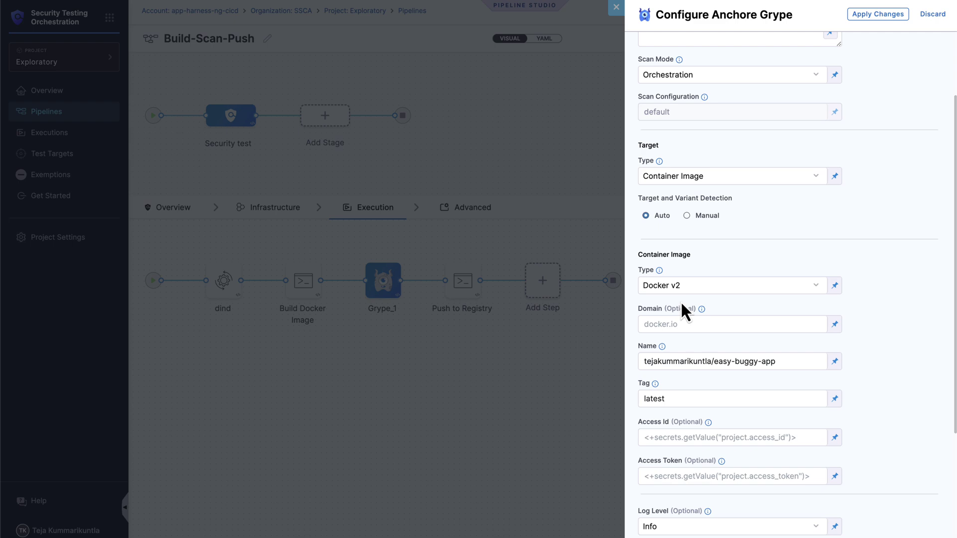
click(674, 285)
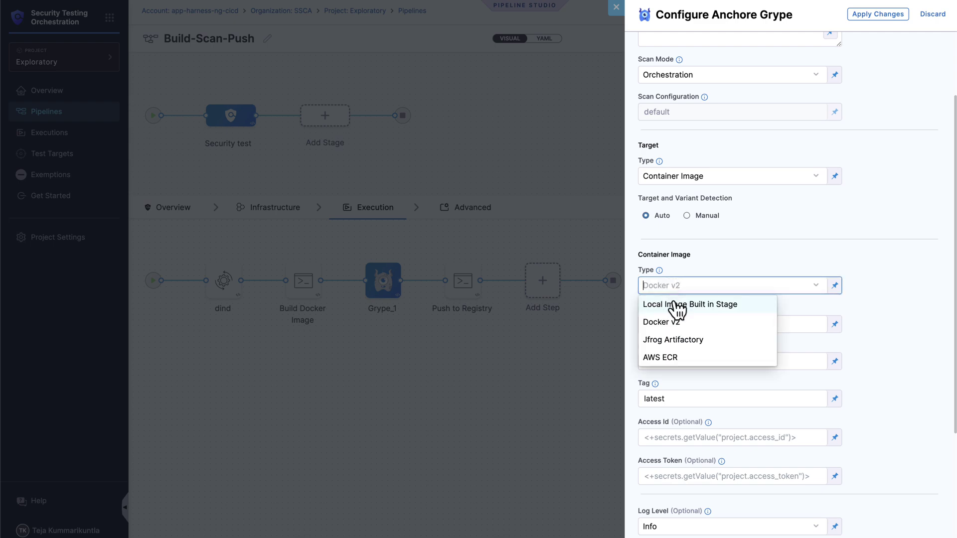
click(695, 307)
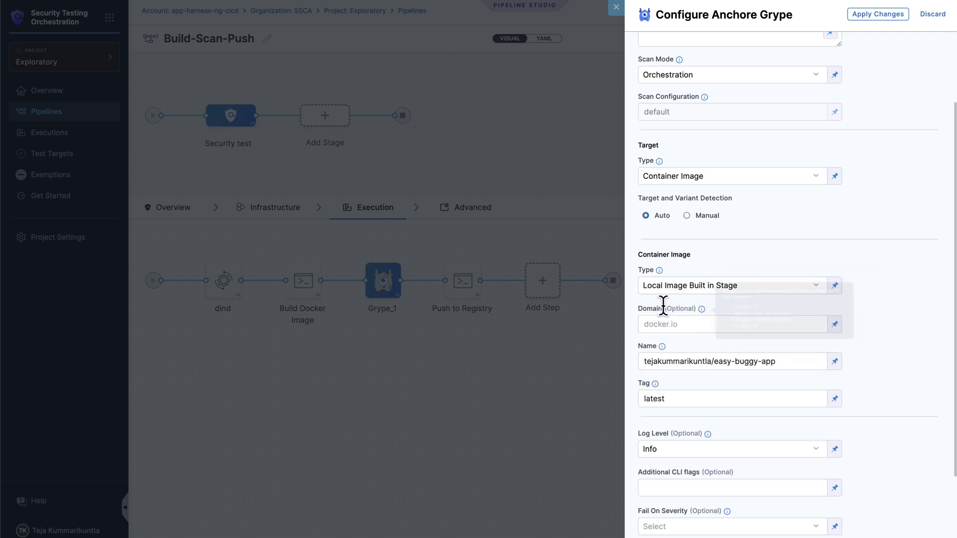
- Review the container image's optional Domain field and its Name value, leaving both as they are
click(662, 324)
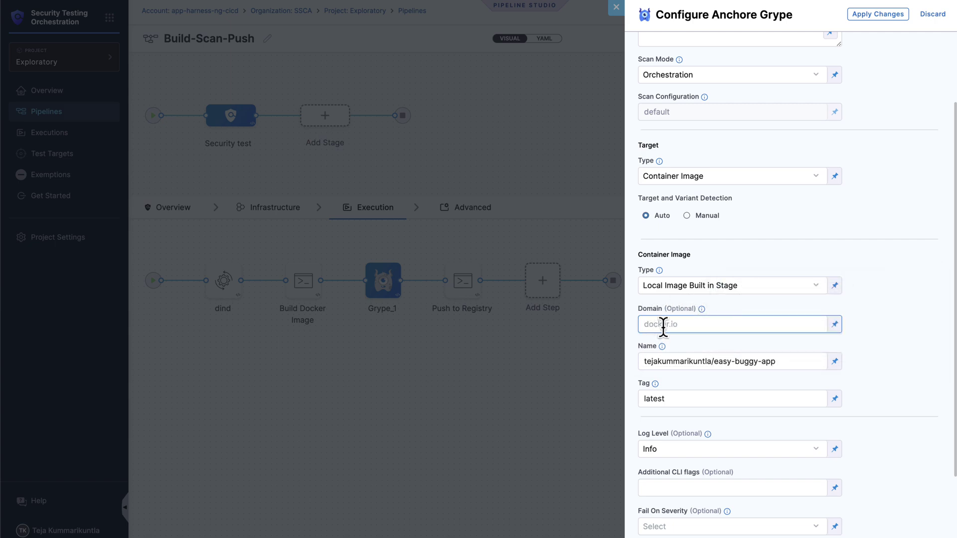
scroll(668, 313, down, 2)
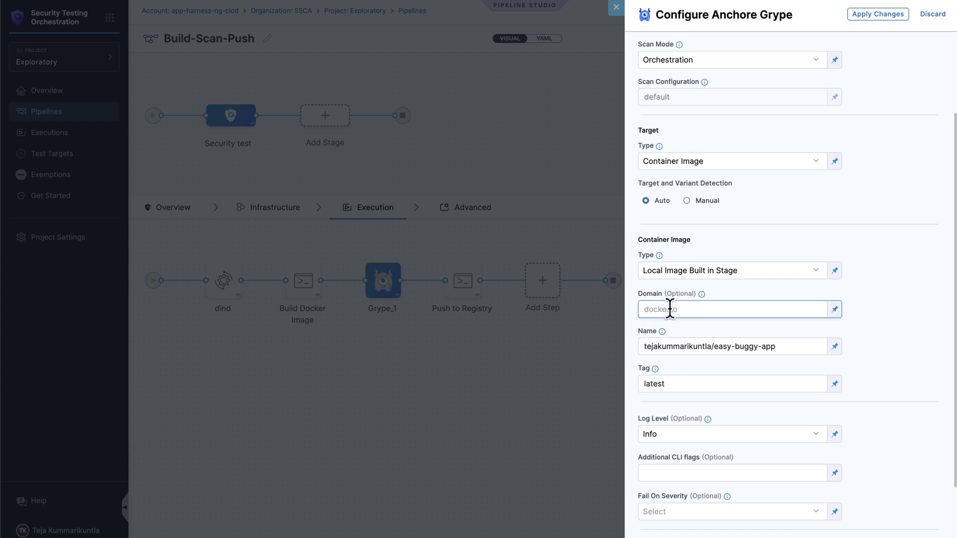
click(643, 322)
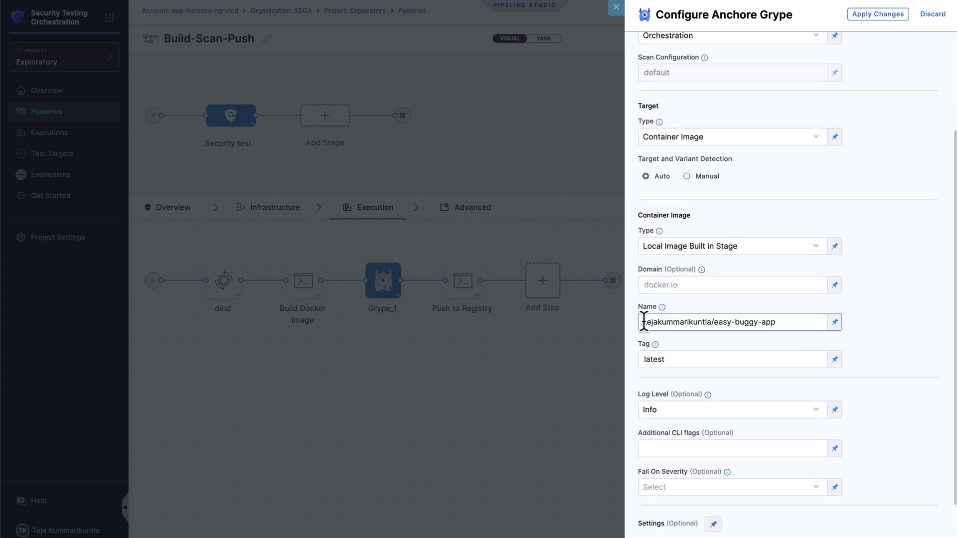
drag(643, 322, 794, 321)
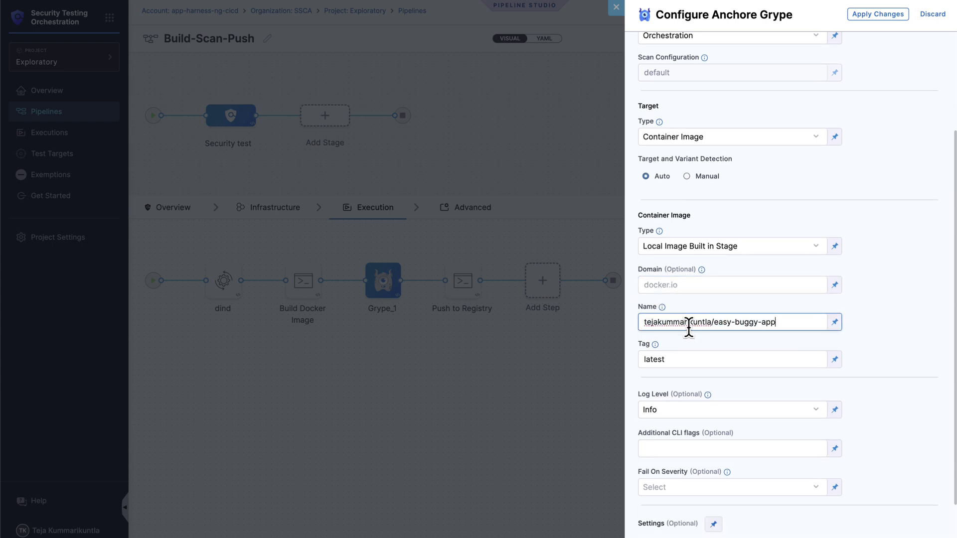
- Replace the container image's fixed tag with the expression <+stage.variables.DOCKER_IMAGE_TAG>
click(671, 356)
scroll(671, 356, down, 2)
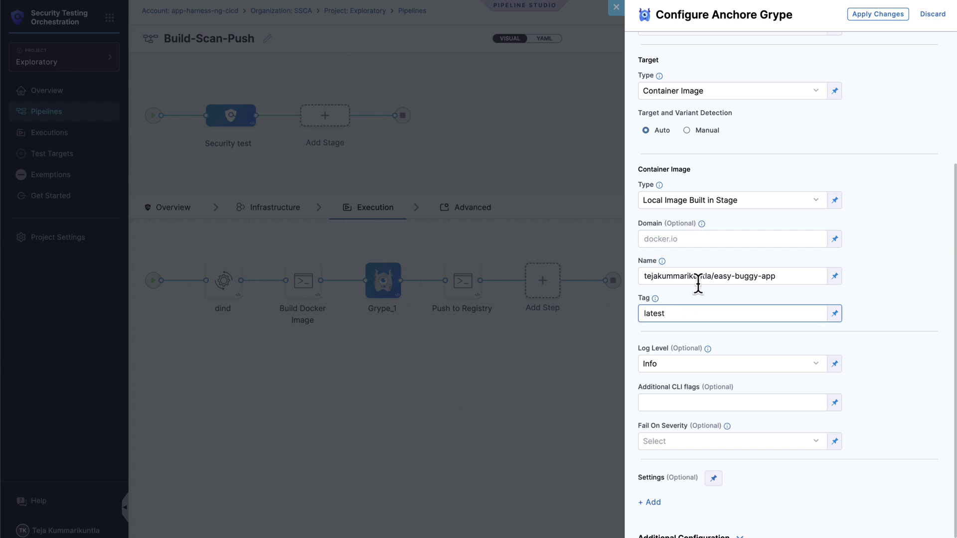
double_click(675, 311)
key(BackSpace)
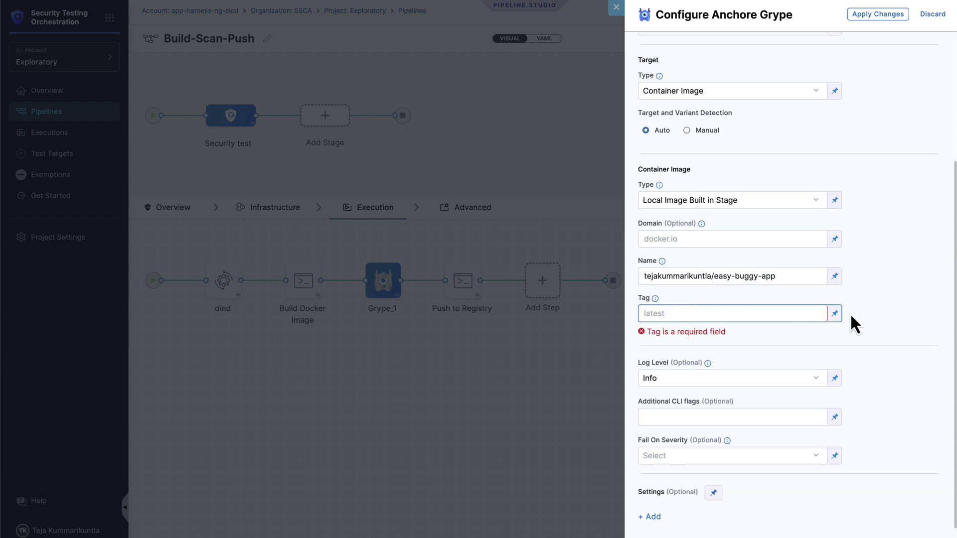
click(834, 313)
click(817, 356)
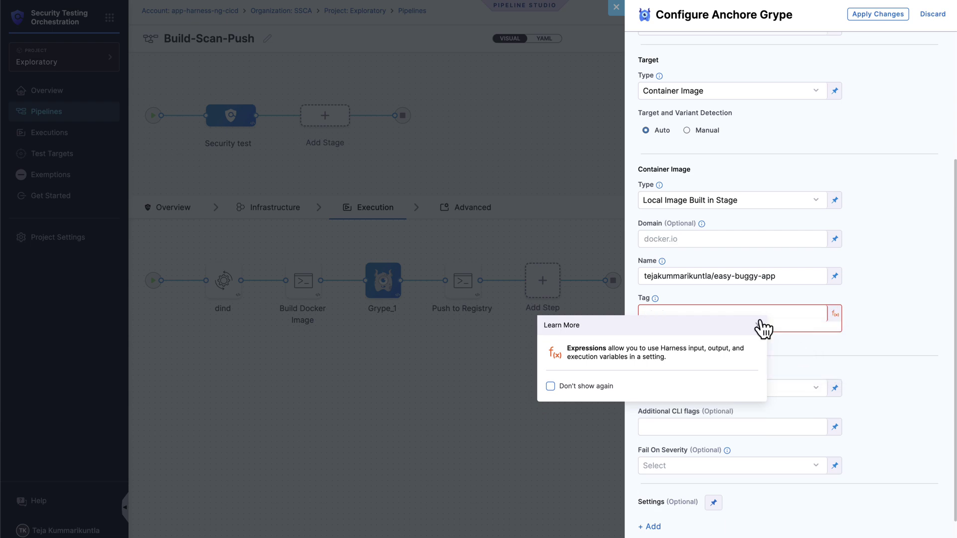
text(<)
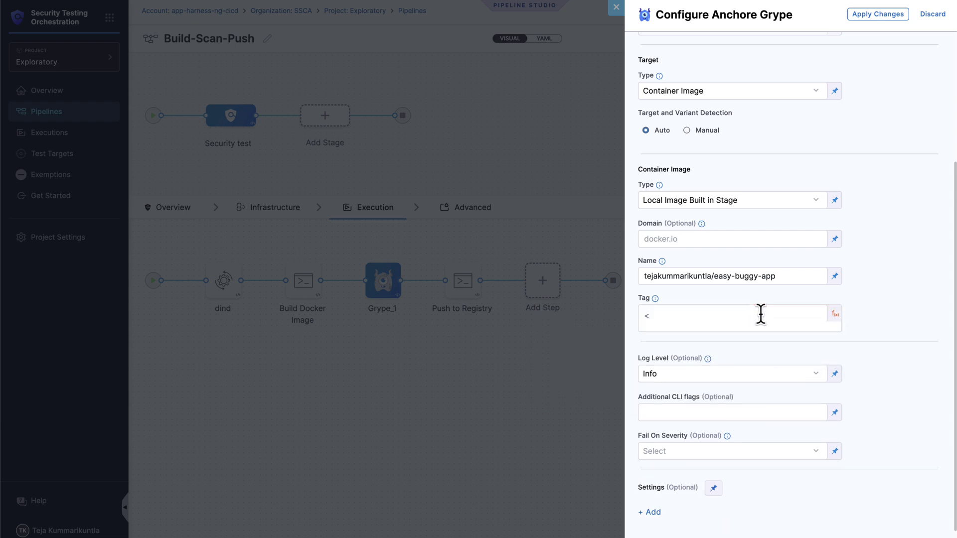
text(+stage.)
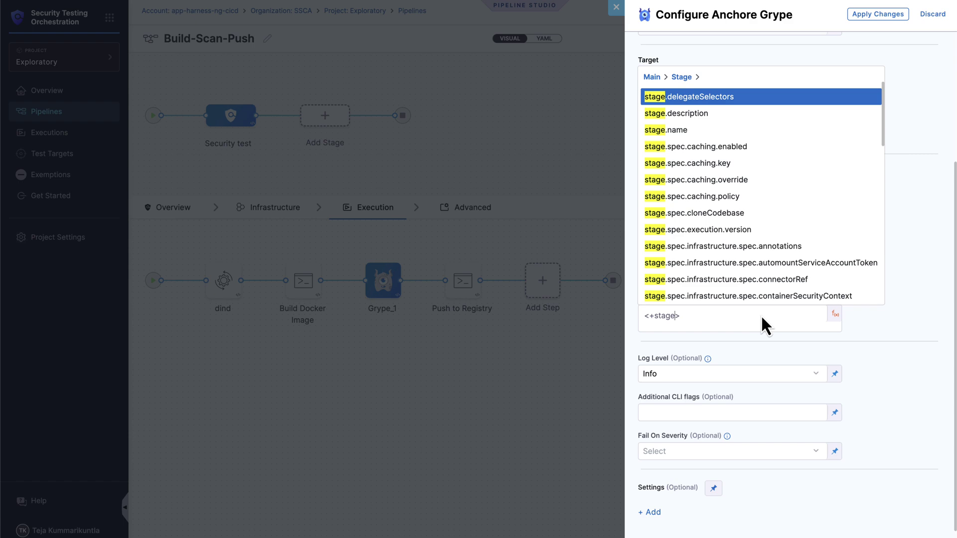
text(v)
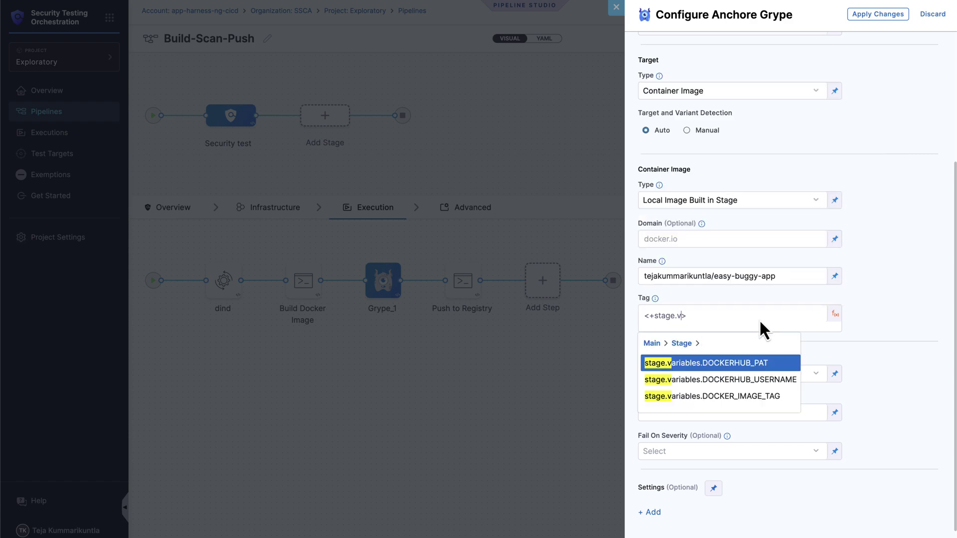
click(741, 396)
- Choose Info as the Grype_1 scan's log level
scroll(670, 290, down, 1)
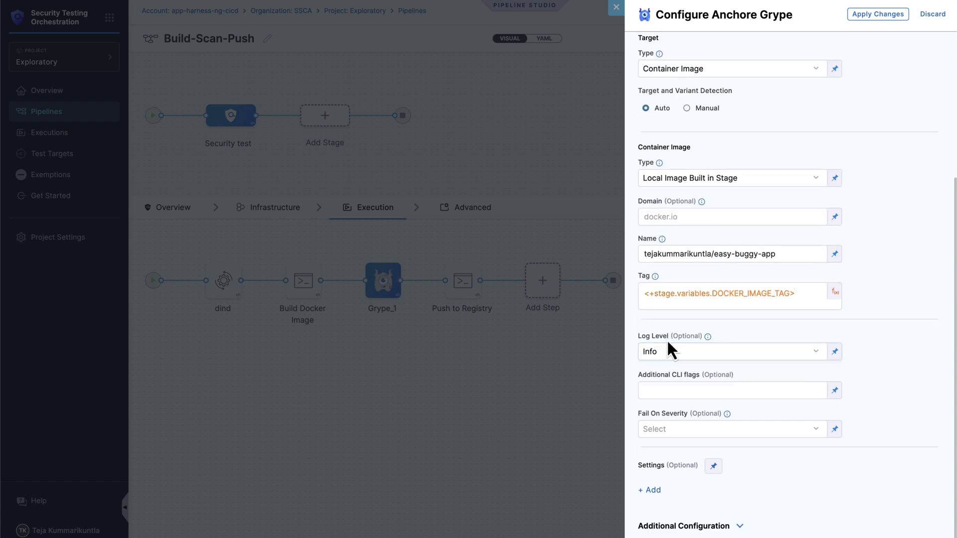
click(669, 350)
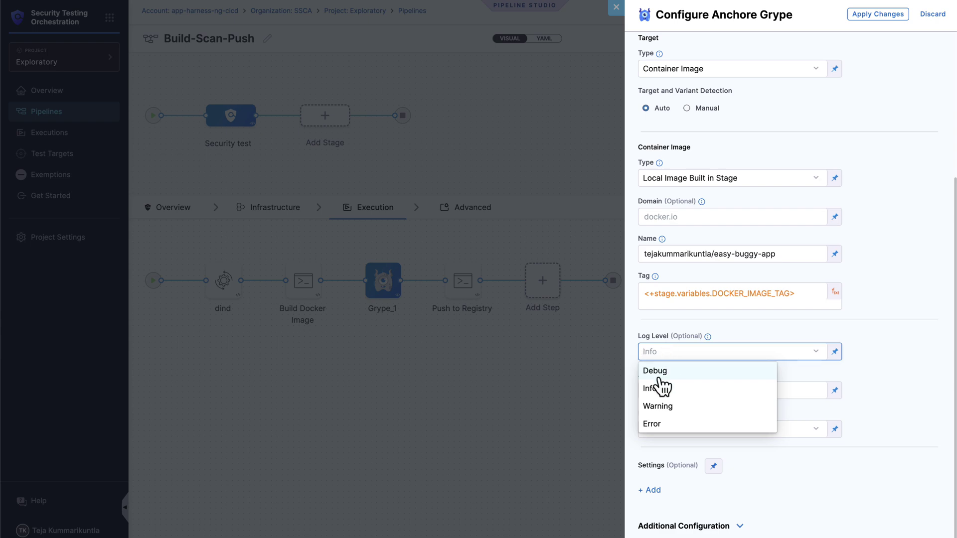
click(690, 388)
scroll(696, 374, down, 1)
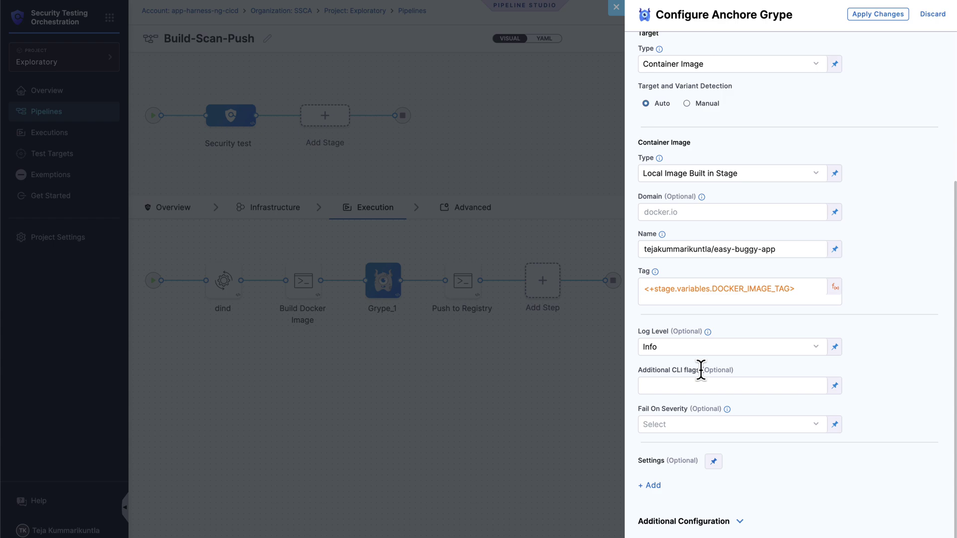
- Examine the Additional CLI flags field and the Fail On Severity options, leaving both unset
click(675, 385)
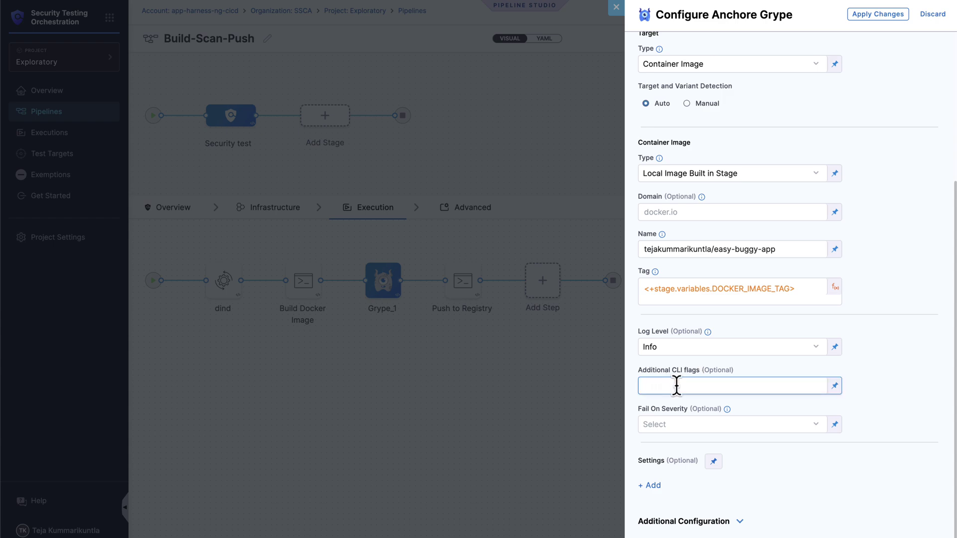
click(653, 423)
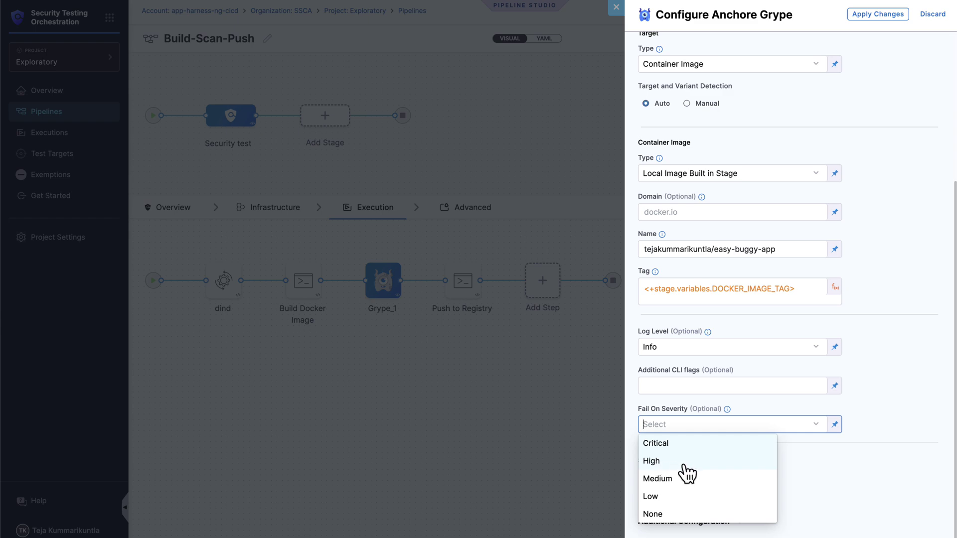
click(810, 452)
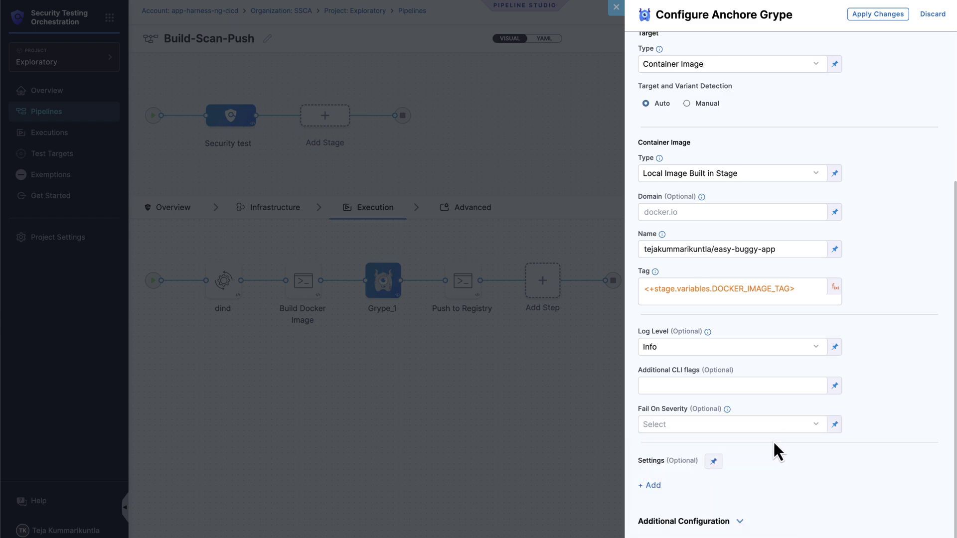
- Apply the Grype_1 scan configuration and save the Build-Scan-Push pipeline
scroll(773, 440, up, 4)
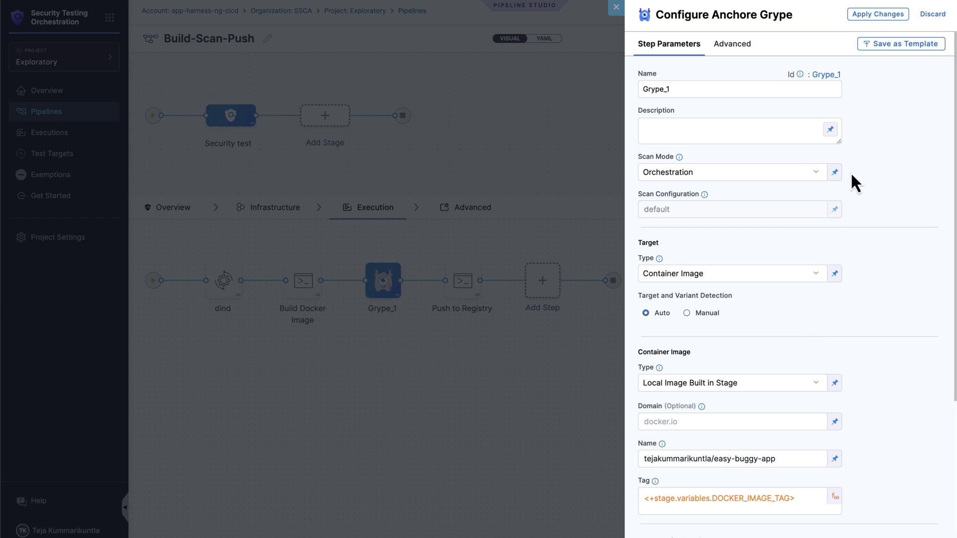
click(872, 15)
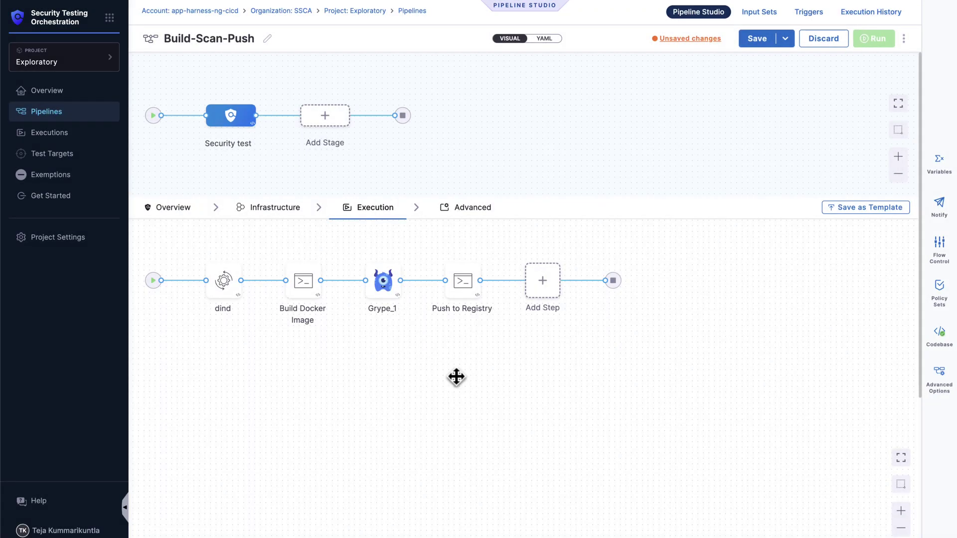
click(754, 40)
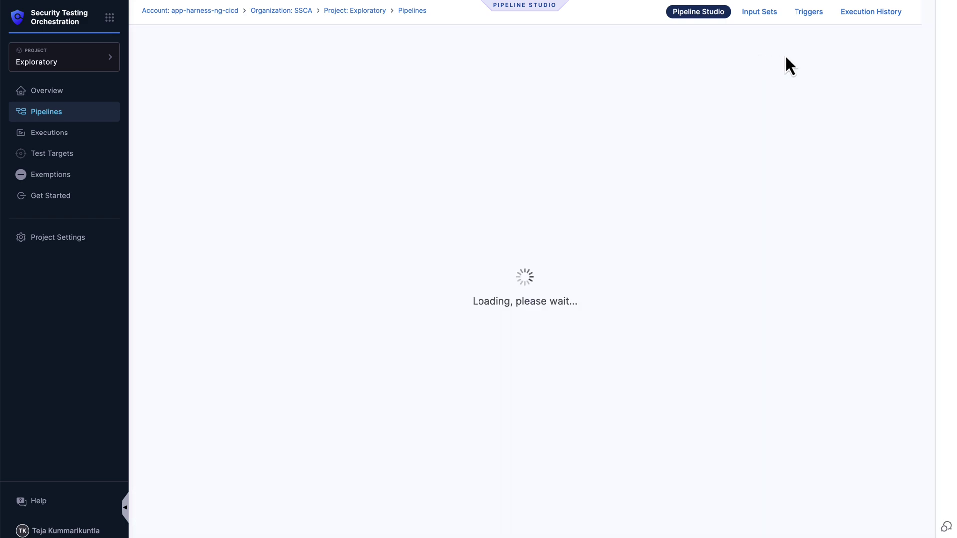
- Run the Build-Scan-Push pipeline for all stages with the preflight check skipped
click(873, 40)
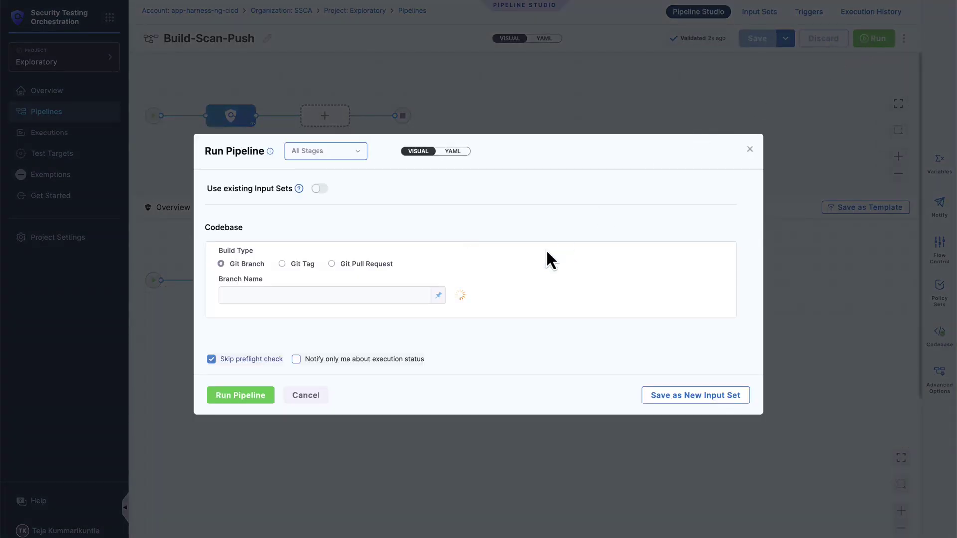
click(254, 399)
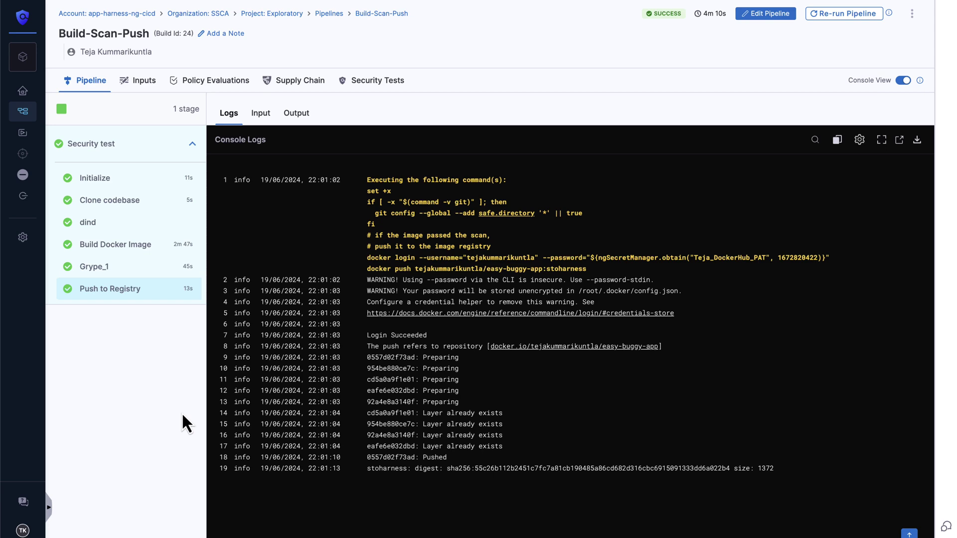
- Examine the execution logs of the Clone codebase, dind, Build Docker Image, Grype_1 and Push to Registry steps
click(130, 201)
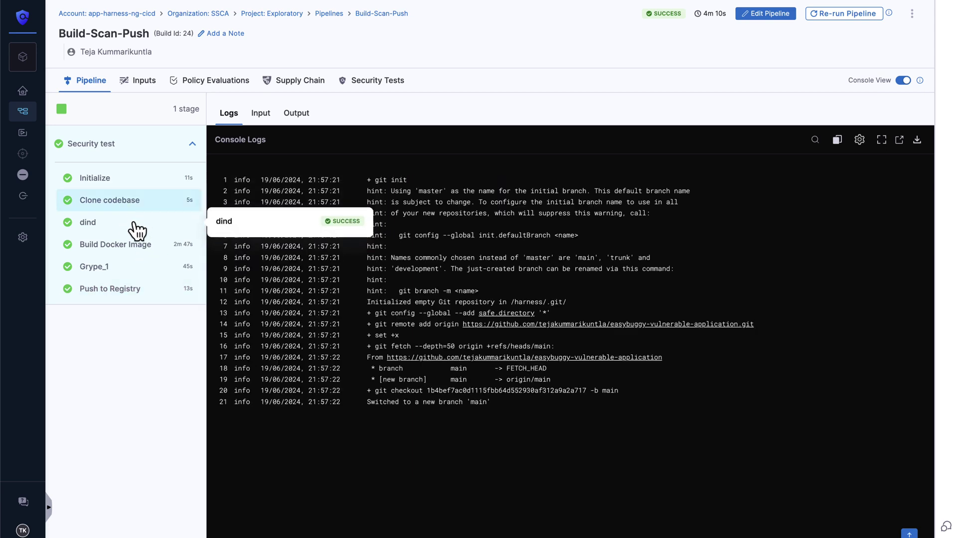
click(128, 233)
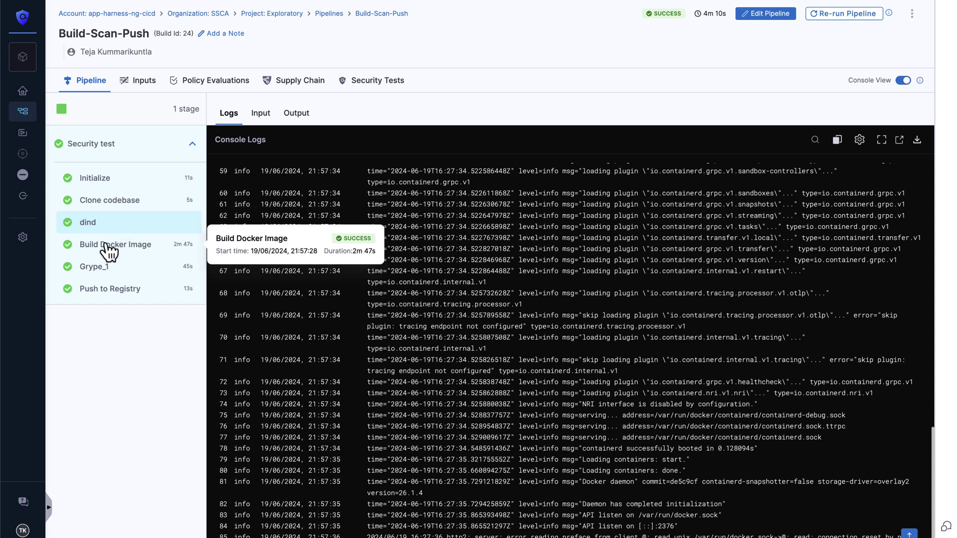
click(129, 256)
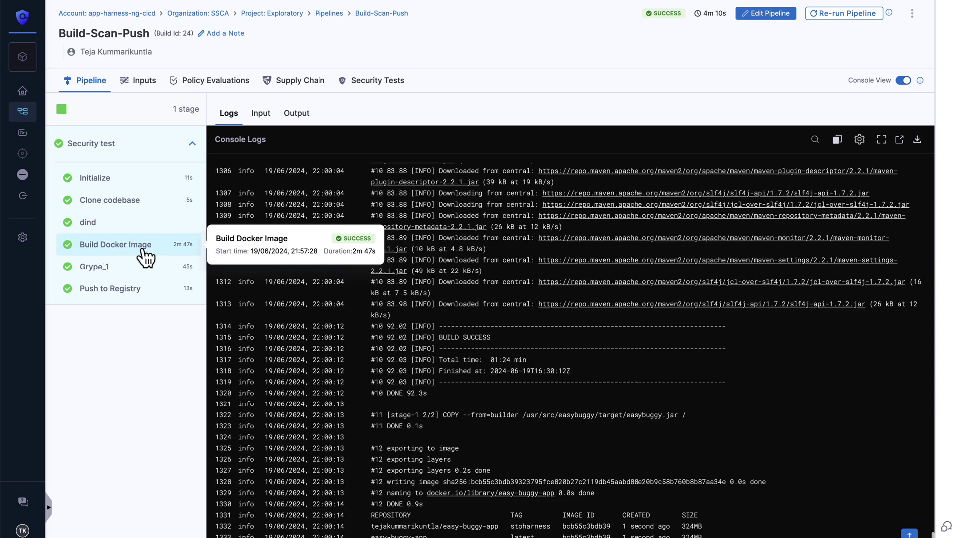
click(131, 270)
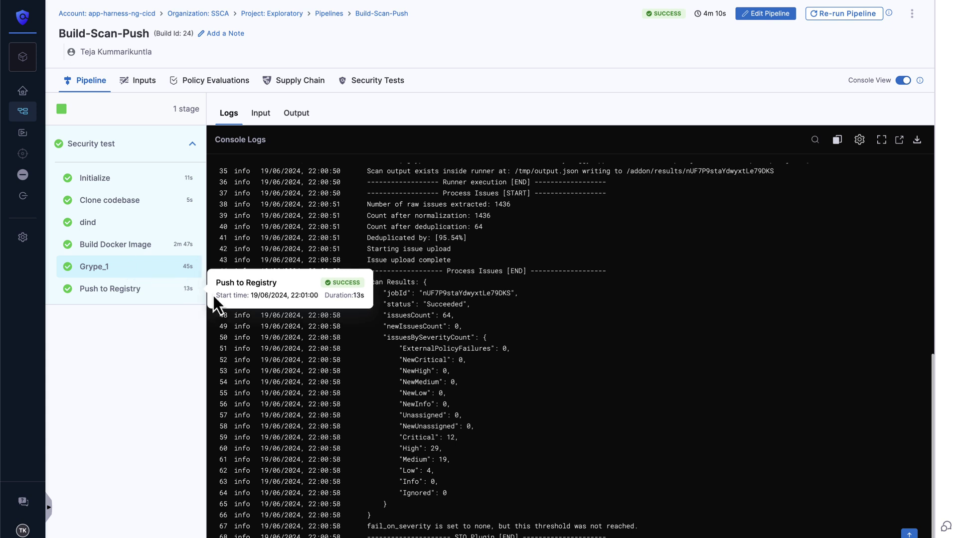
click(160, 295)
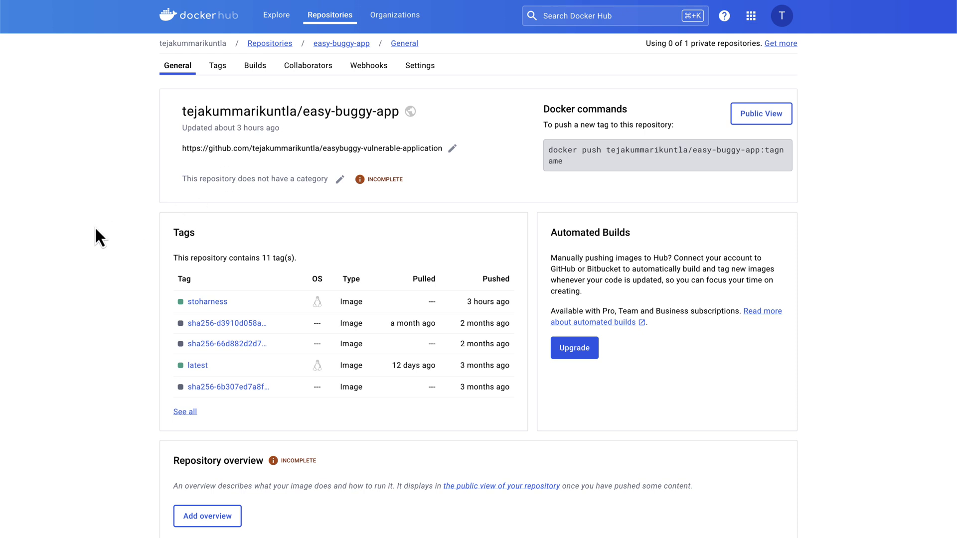
- Refresh the easy-buggy-app repository page on Docker Hub to check the pushed tag, and return to the Harness pipeline execution
key(super+r)
key(ctrl+Tab)
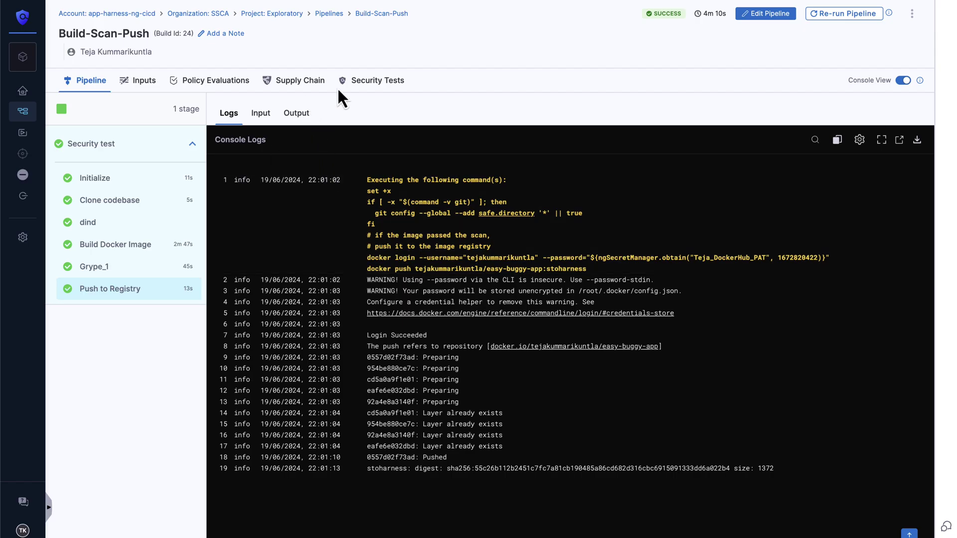
- Examine the severity summary and the list of Grype issues in the security test results of the Build-Scan-Push execution
click(379, 86)
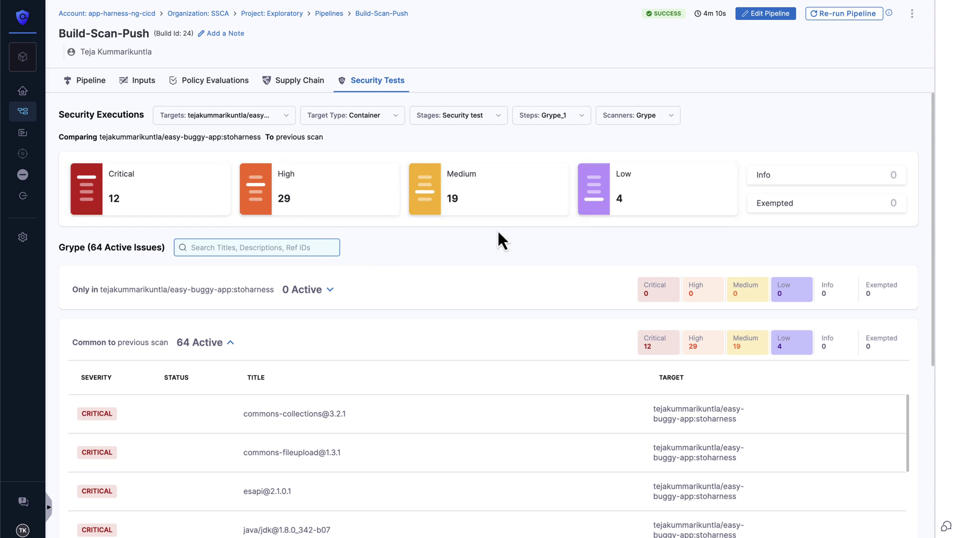
scroll(497, 239, down, 3)
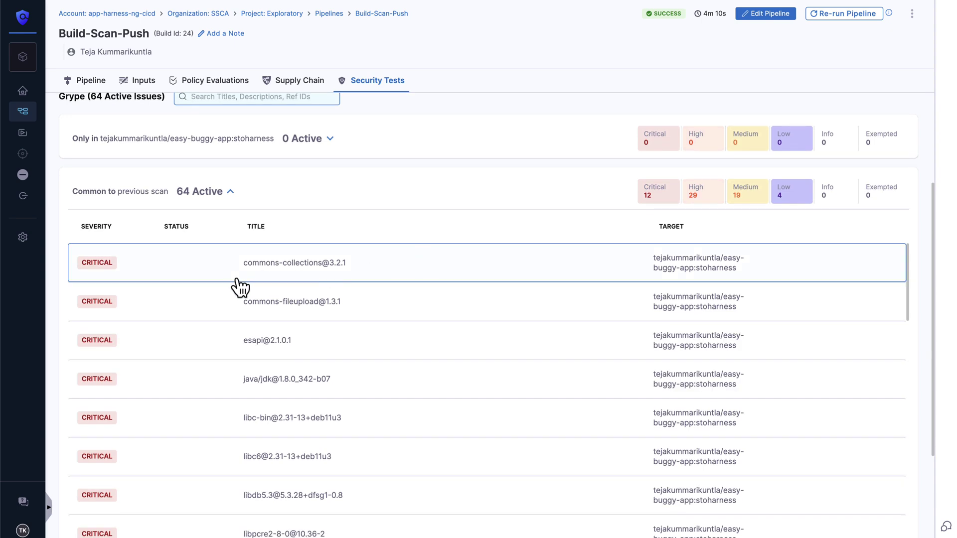
scroll(237, 286, down, 5)
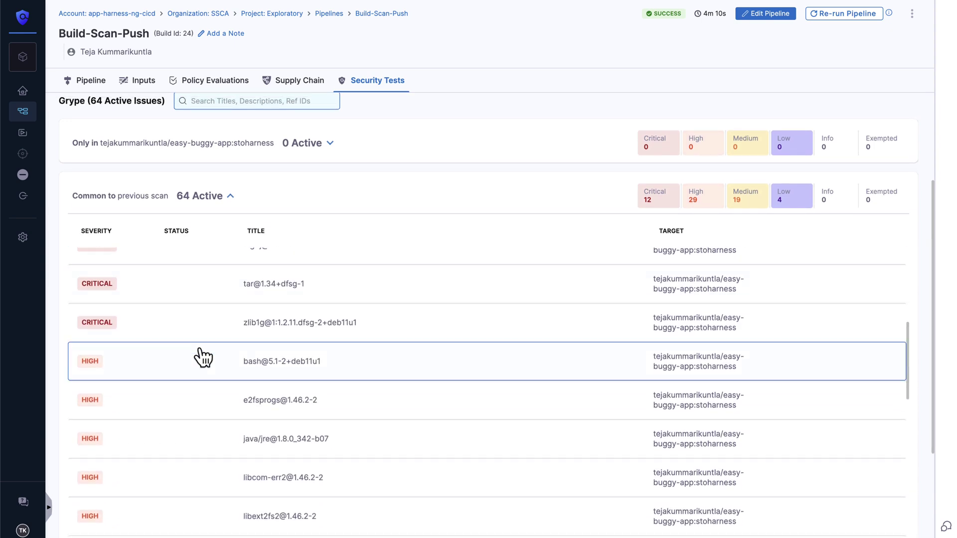
scroll(202, 357, down, 5)
scroll(202, 358, up, 15)
scroll(201, 357, up, 5)
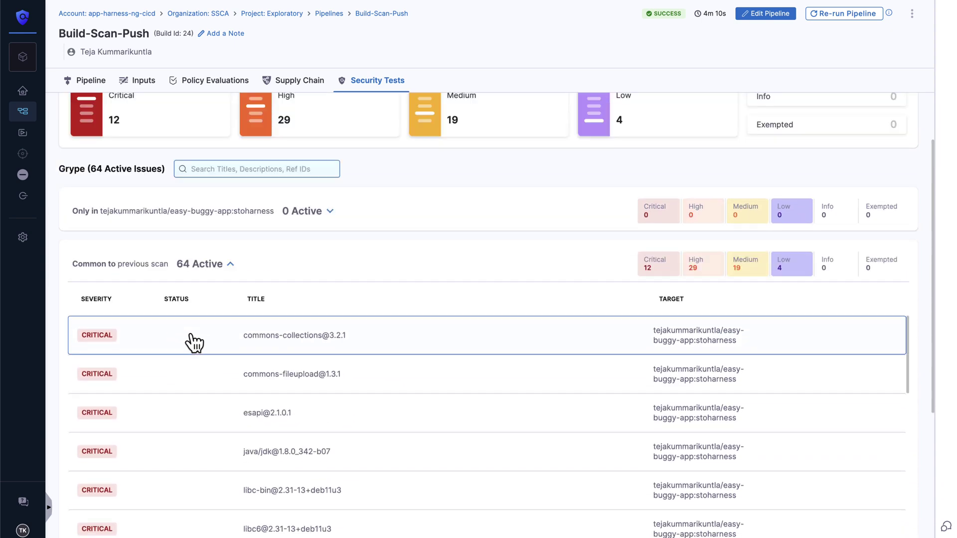
scroll(374, 342, down, 2)
click(217, 381)
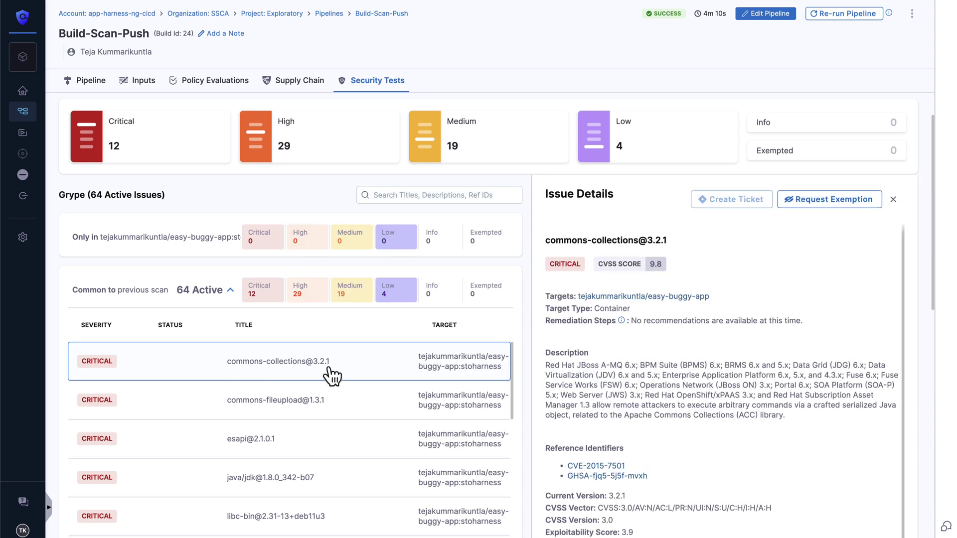
scroll(576, 361, down, 5)
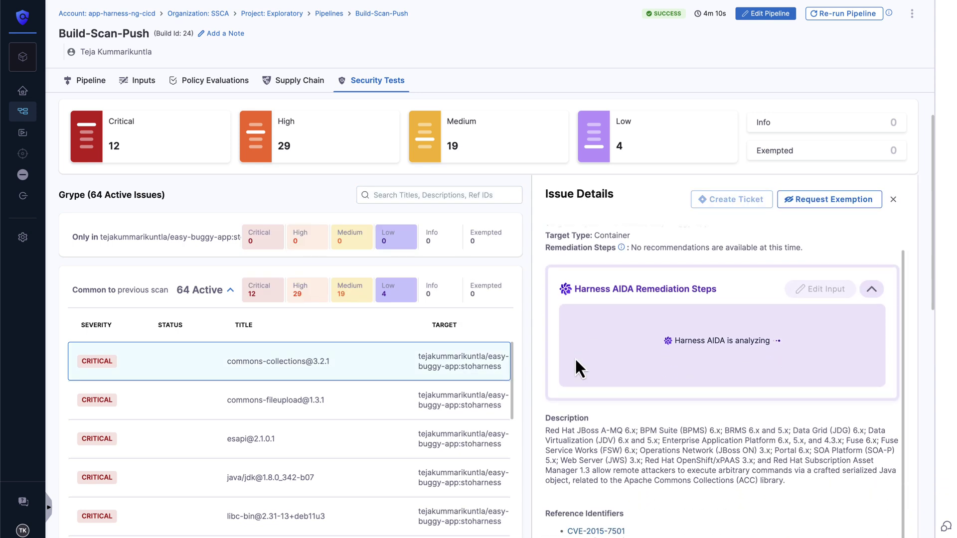
scroll(577, 363, down, 1)
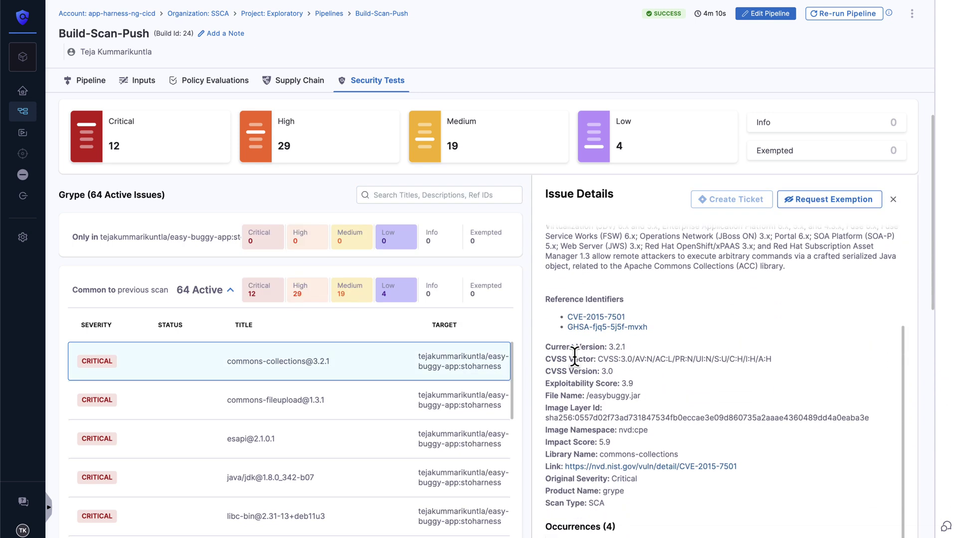
drag(544, 384, 634, 383)
click(648, 383)
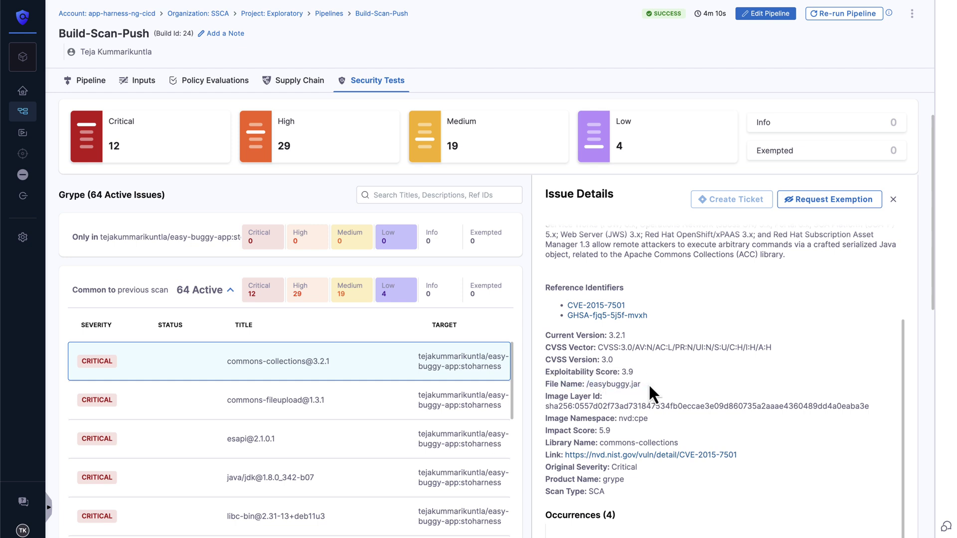
scroll(648, 384, down, 3)
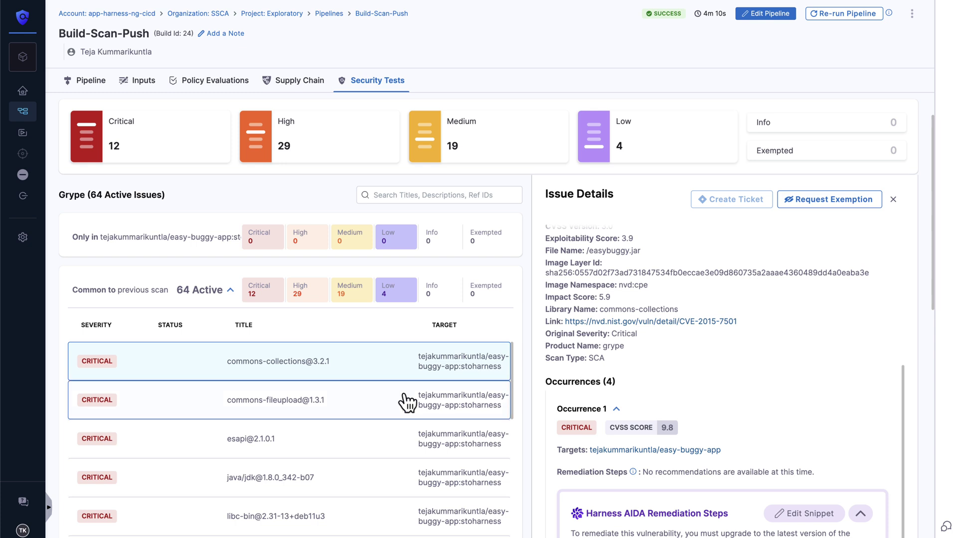
scroll(408, 401, down, 3)
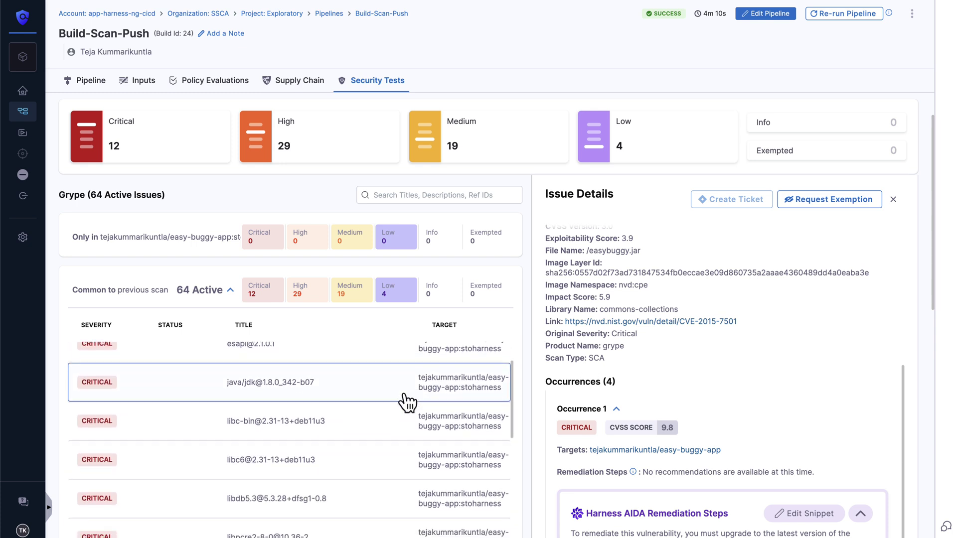
scroll(406, 401, down, 1)
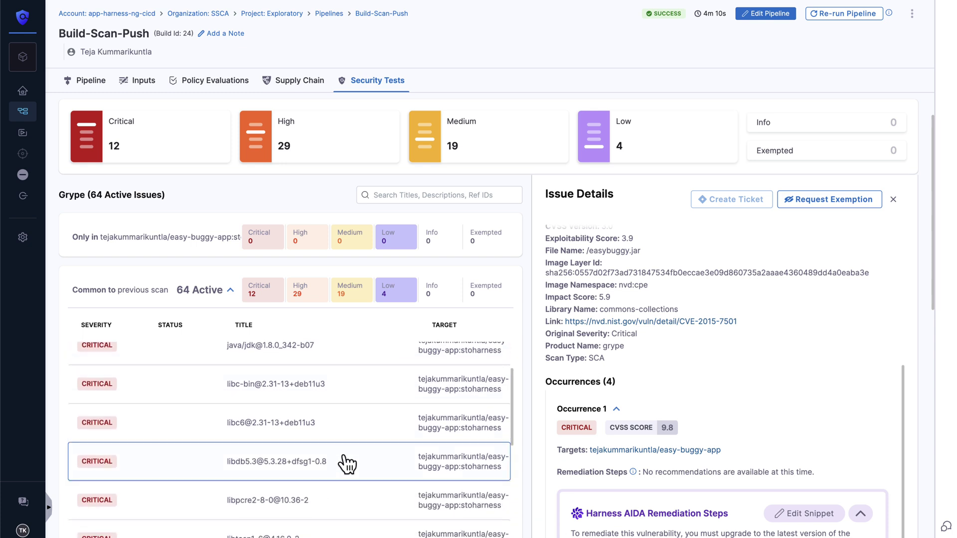
click(312, 504)
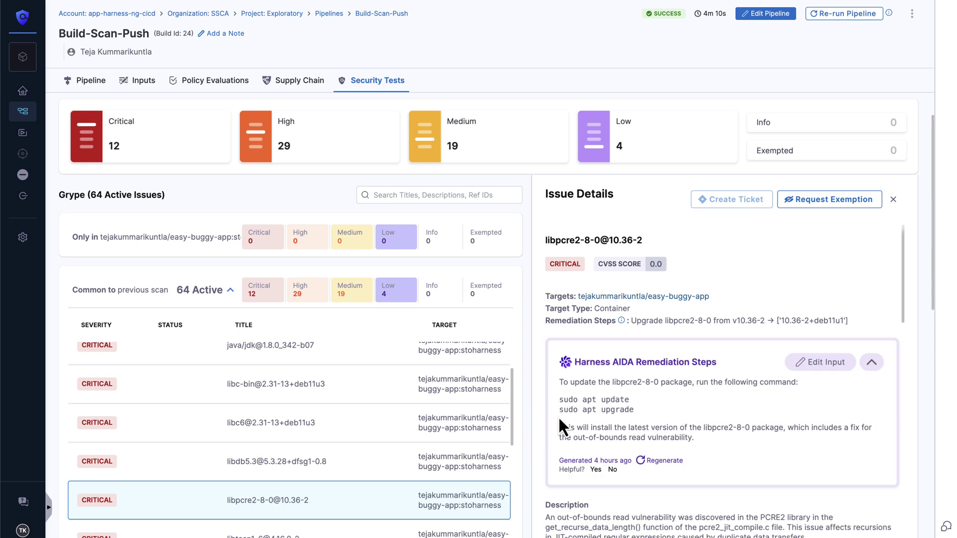
scroll(559, 421, down, 5)
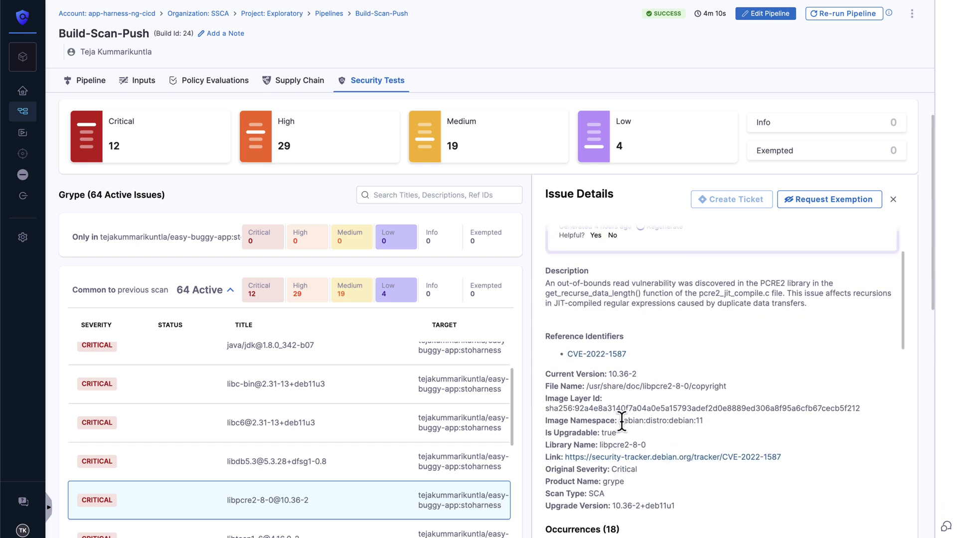
drag(621, 421, 698, 420)
click(667, 428)
scroll(431, 438, up, 1)
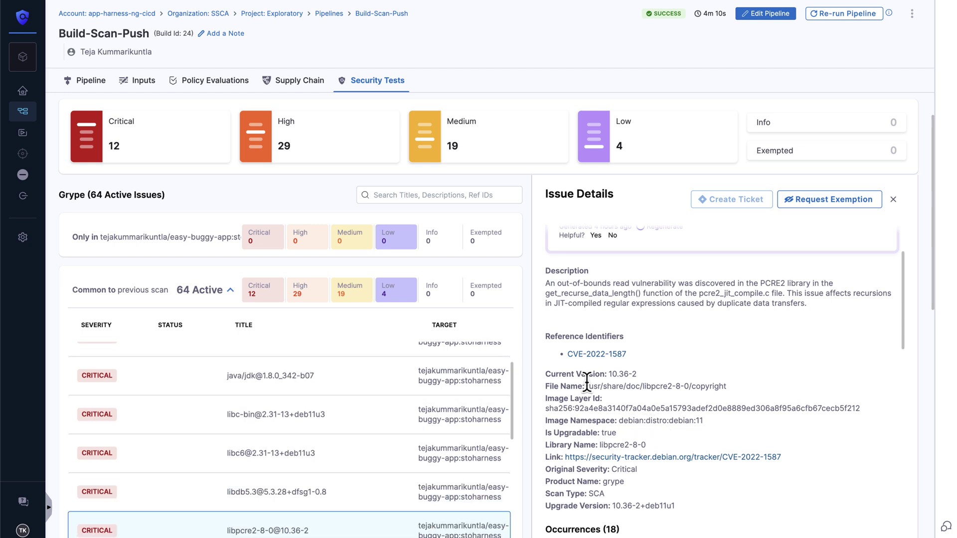
scroll(590, 383, up, 4)
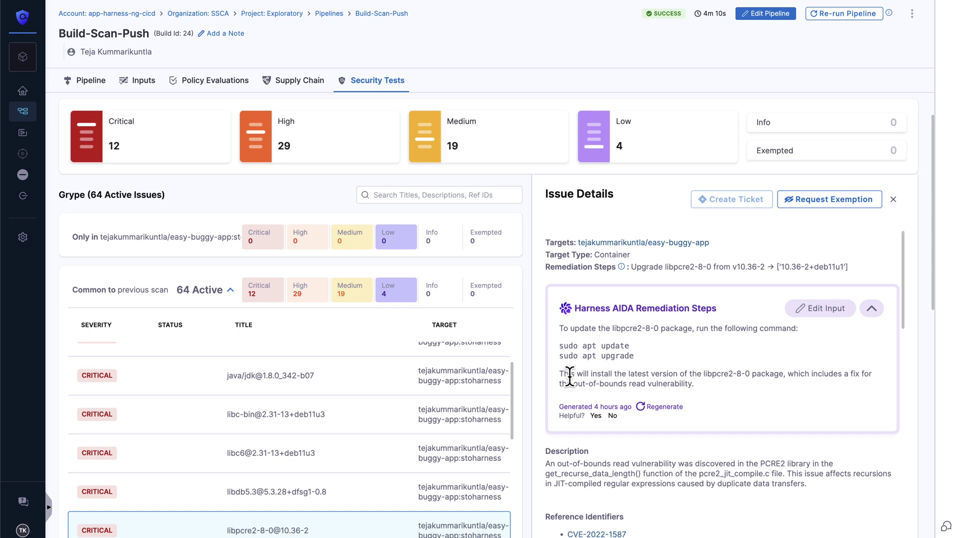
scroll(569, 376, up, 1)
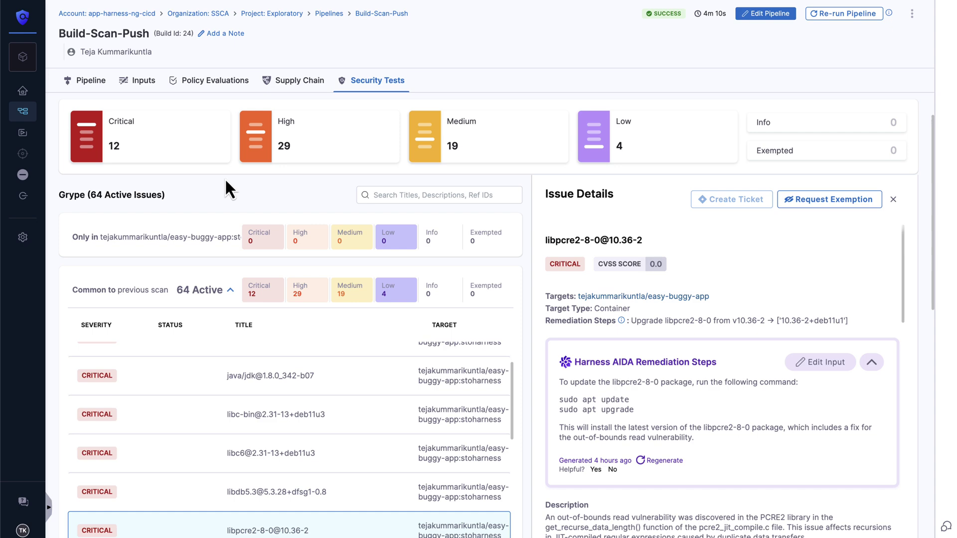
- Edit the pipeline so the Grype_1 step in the Security test stage has Fail On Severity set to High
click(762, 14)
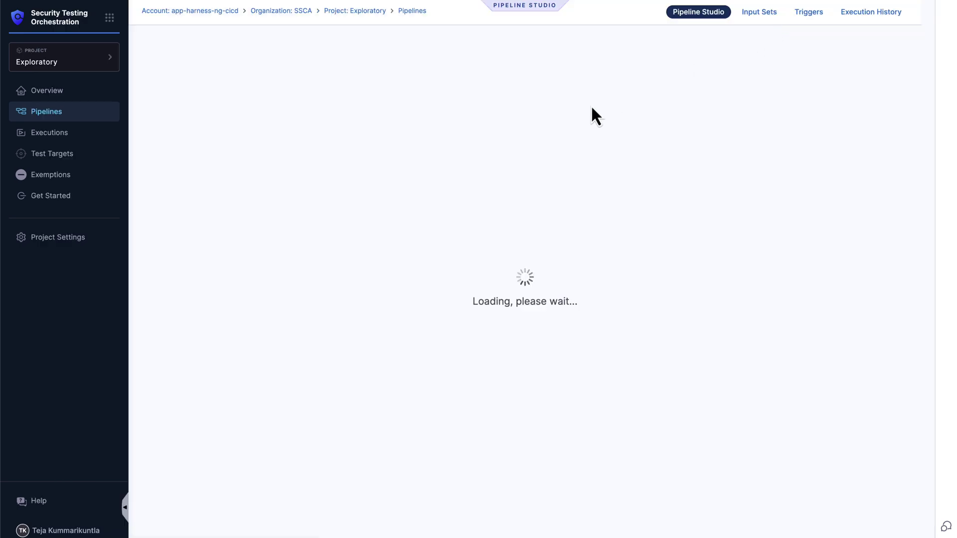
click(246, 125)
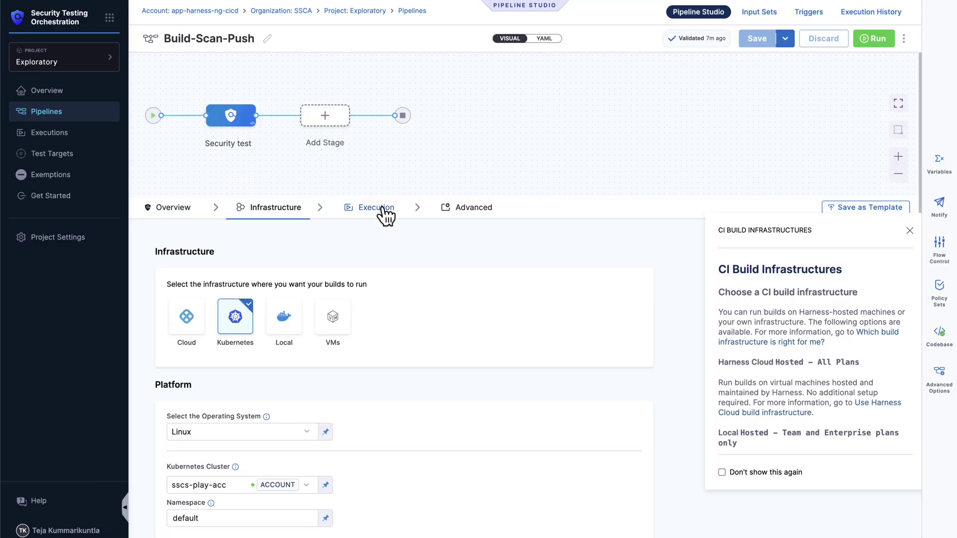
click(385, 213)
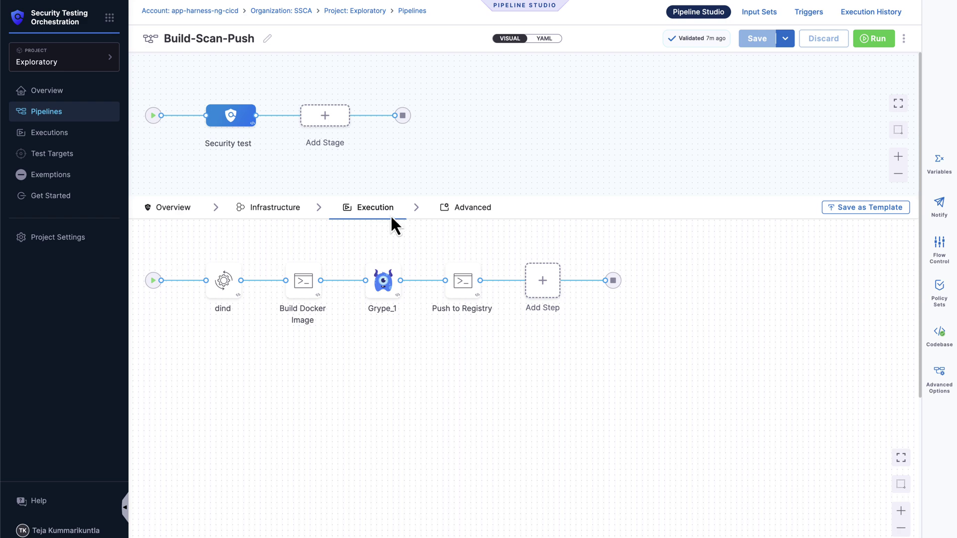
click(389, 288)
scroll(632, 314, down, 4)
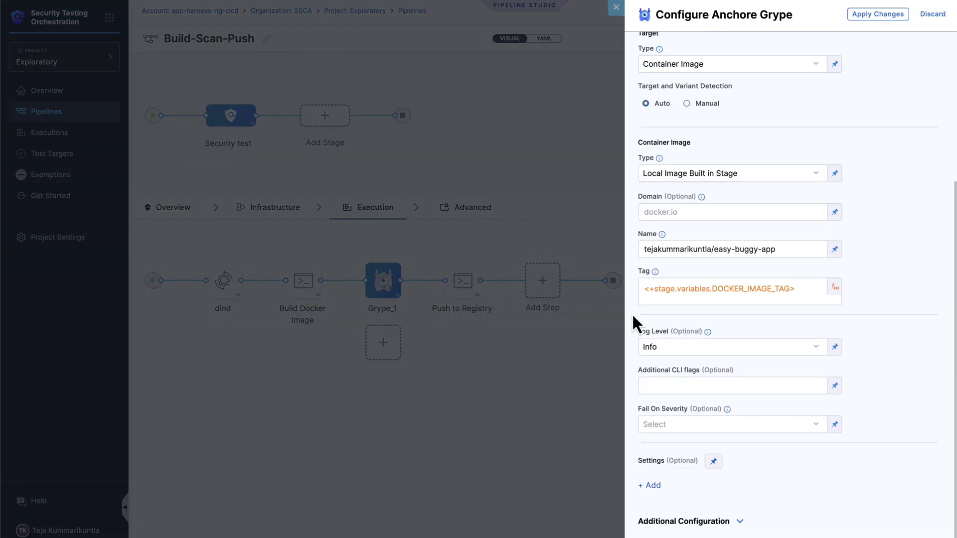
click(656, 424)
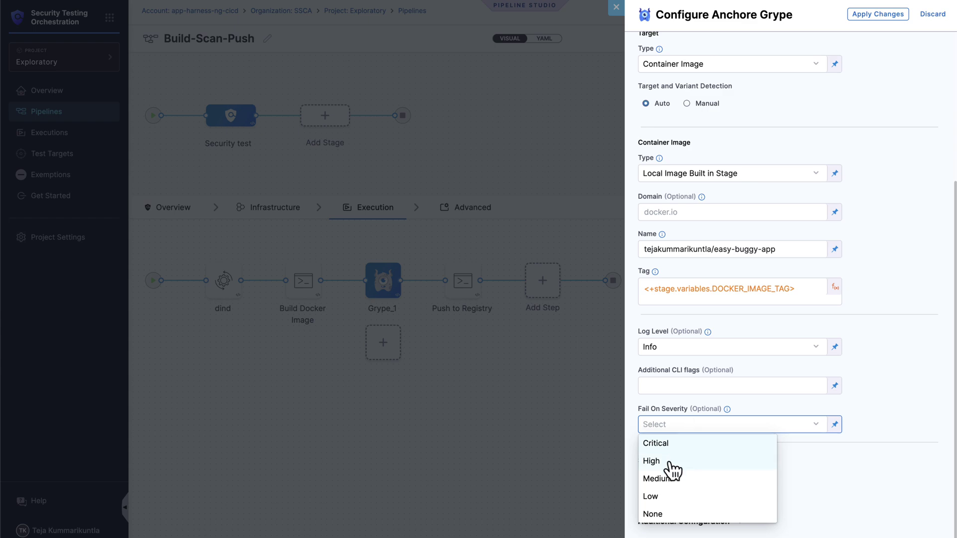
click(682, 463)
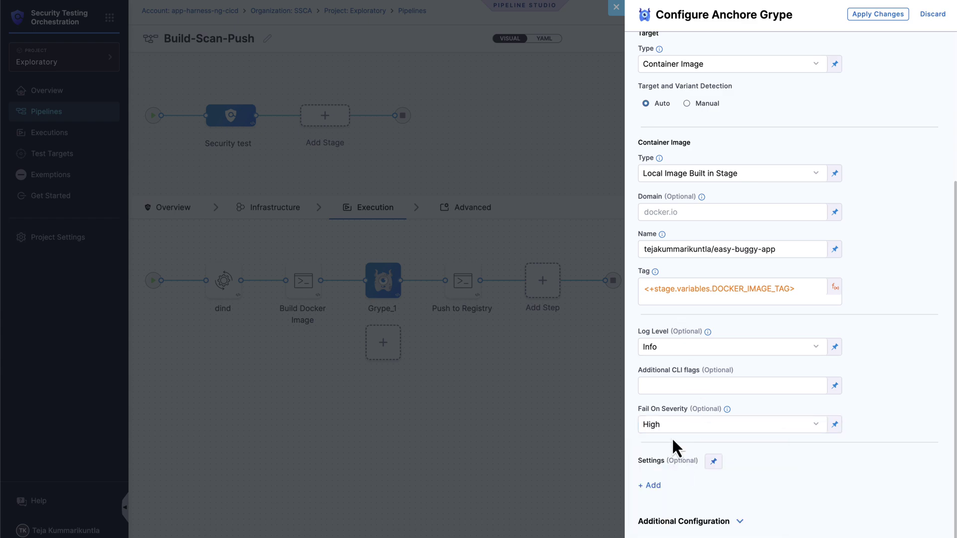
click(521, 406)
click(468, 307)
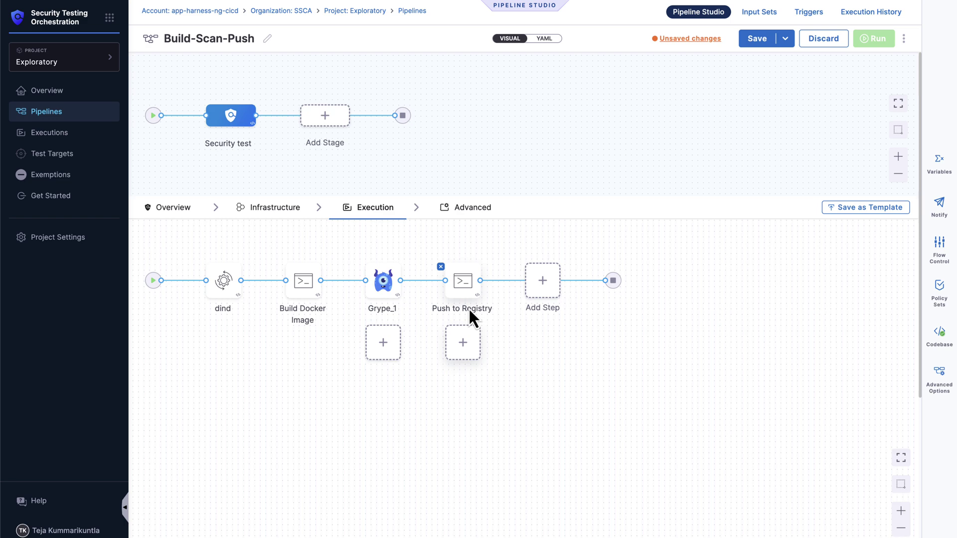
- Save the Build-Scan-Push pipeline and run it for all stages
click(755, 40)
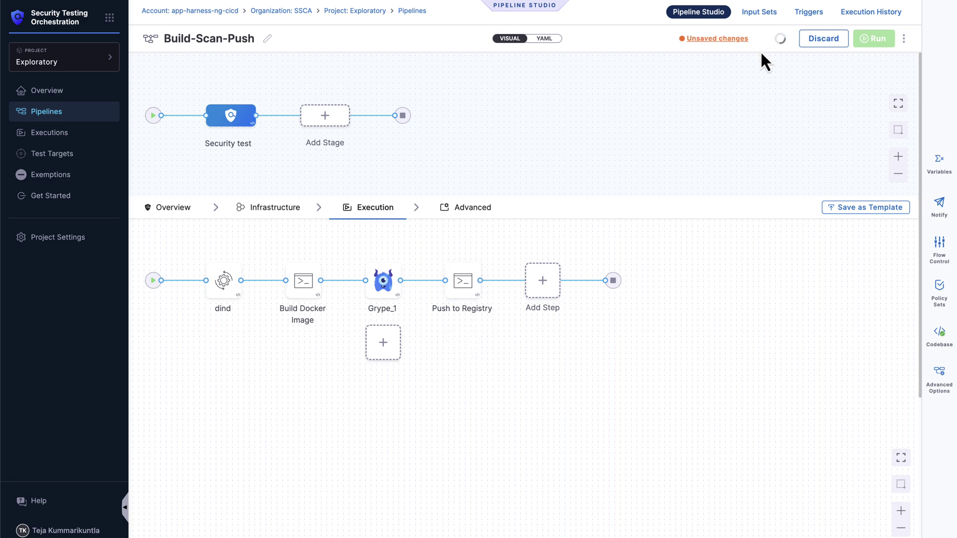
click(872, 40)
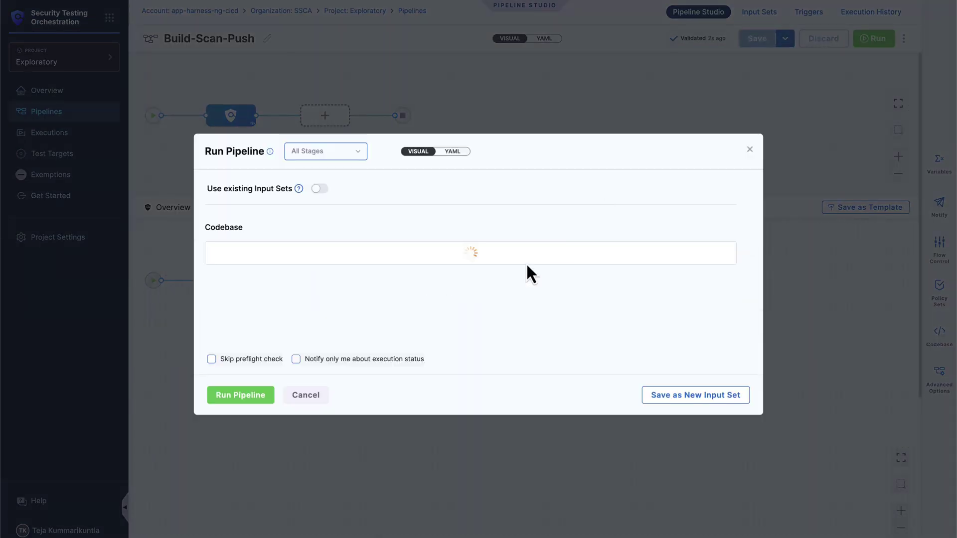
click(252, 399)
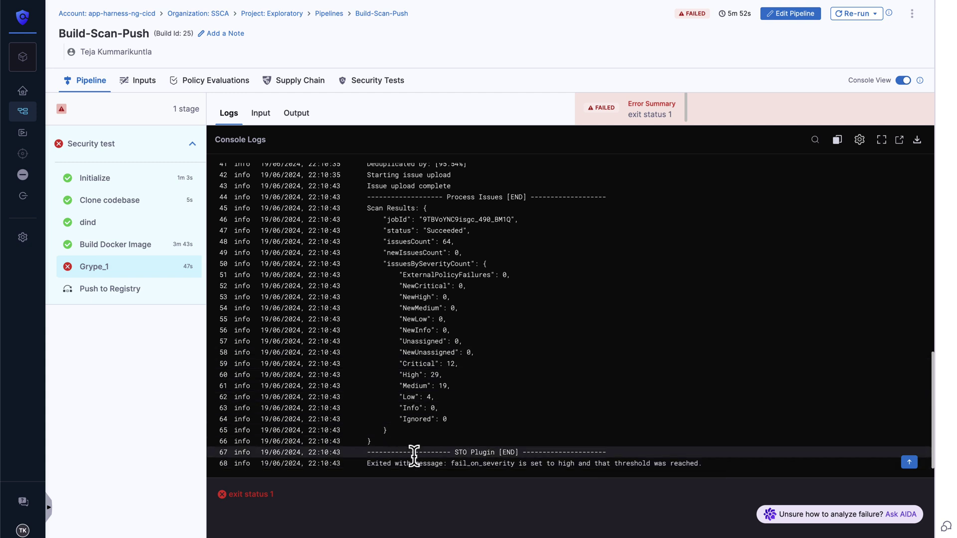
- Examine the exit message in the Grype_1 log and check the status of the Push to Registry step
drag(450, 464, 698, 463)
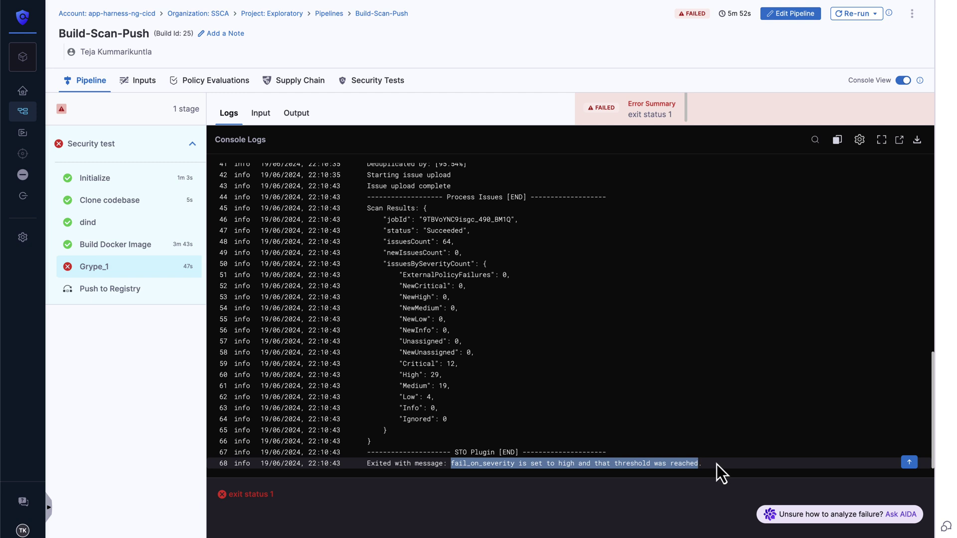
click(716, 464)
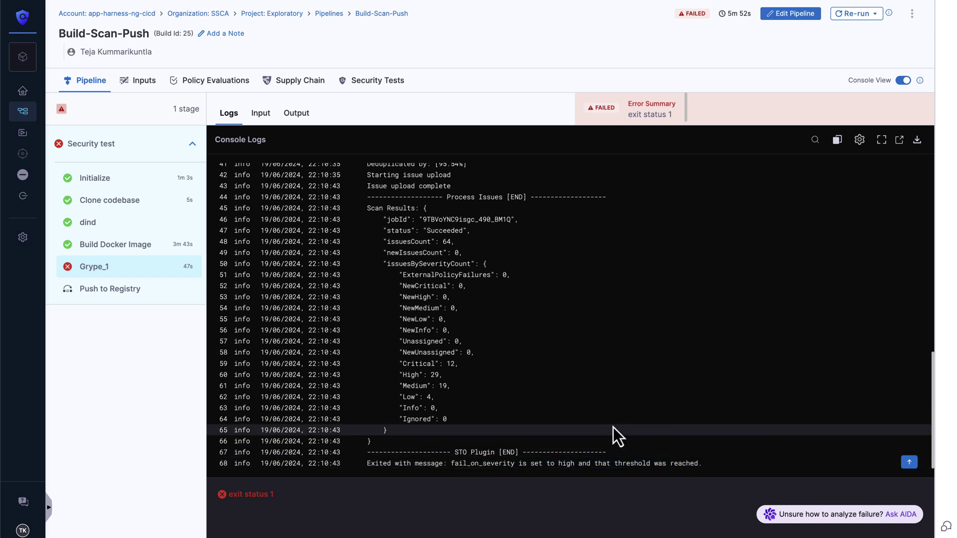
mouse_move(167, 277)
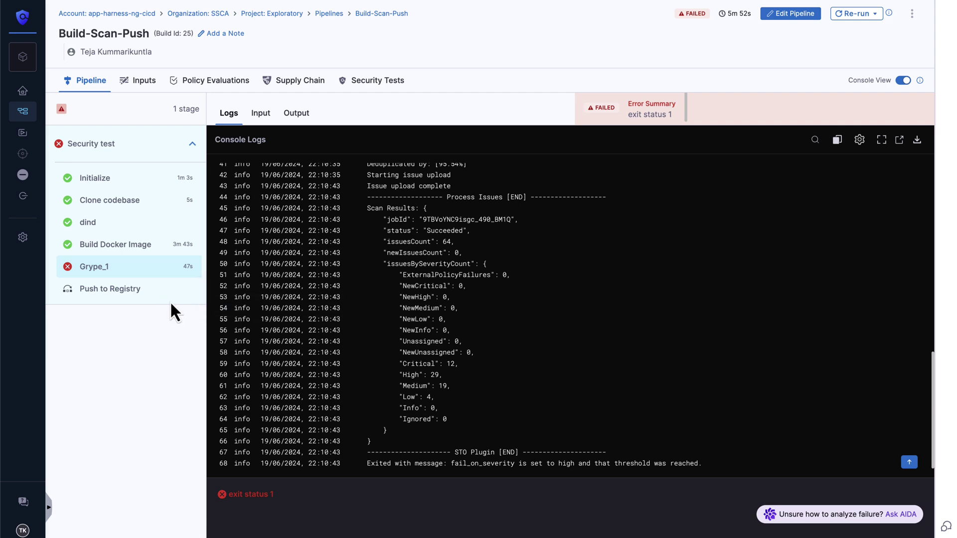
click(112, 301)
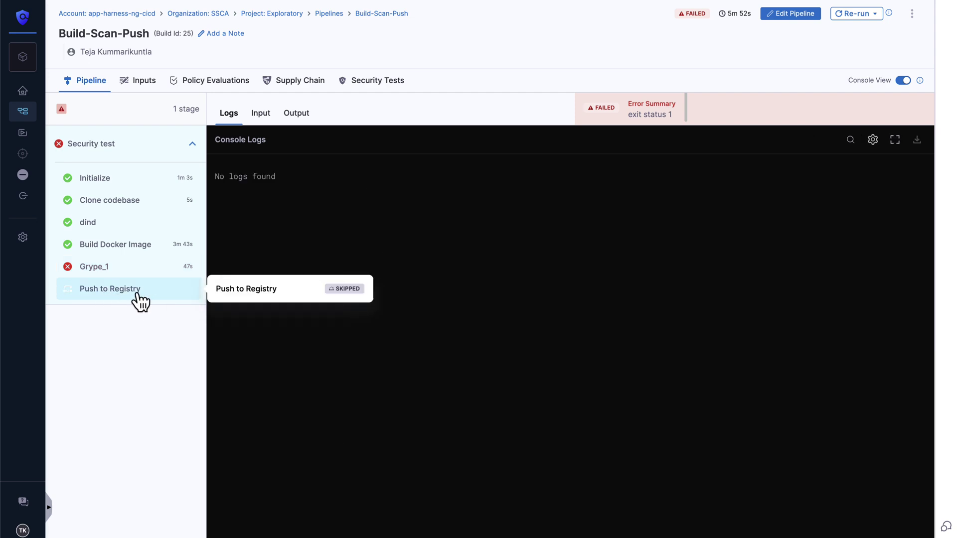
click(121, 272)
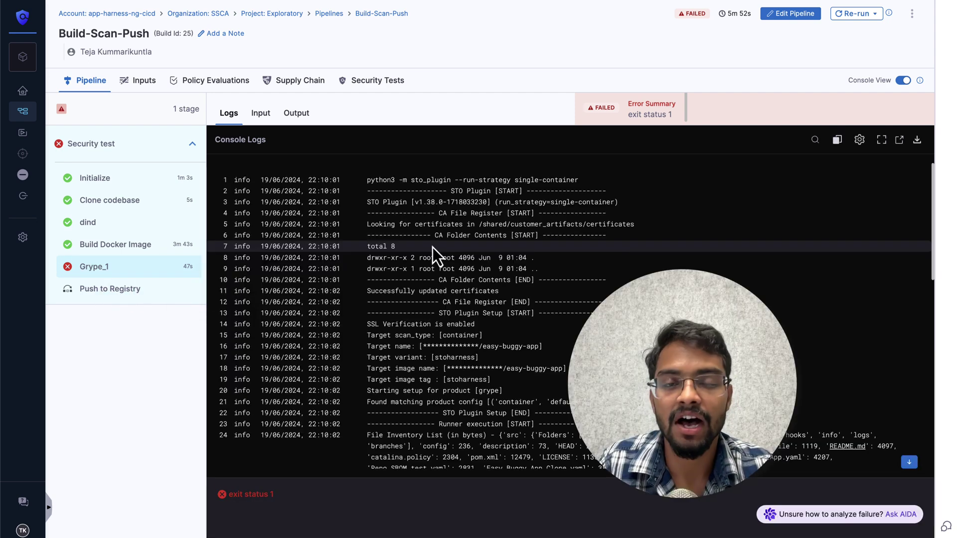